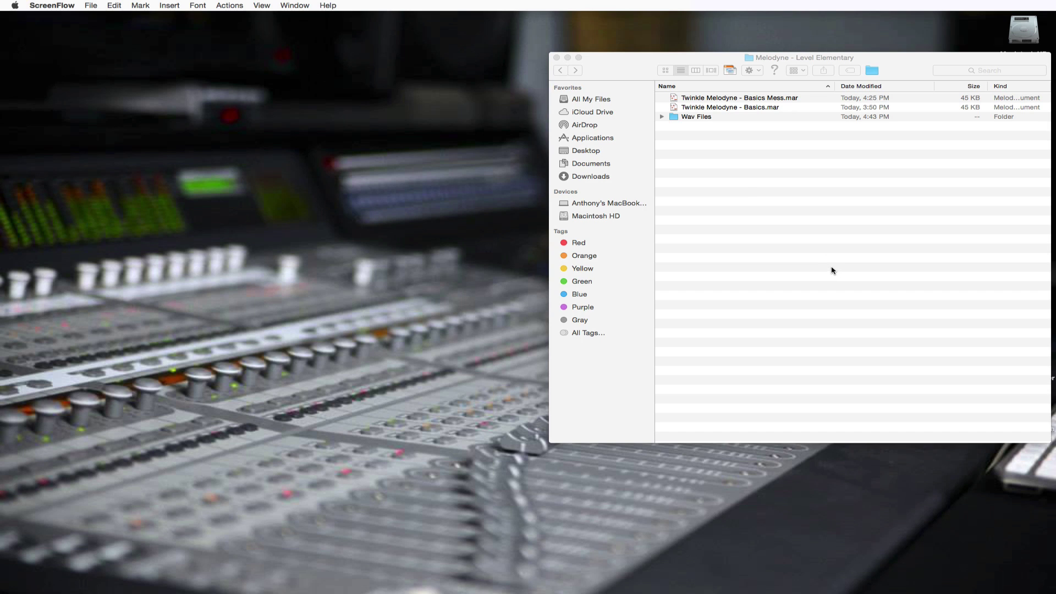
Open the arrangement "Twinkle Melodyne - Basics Mess.mar" from the Melodyne - Level Elementary folder
left_click(753, 190)
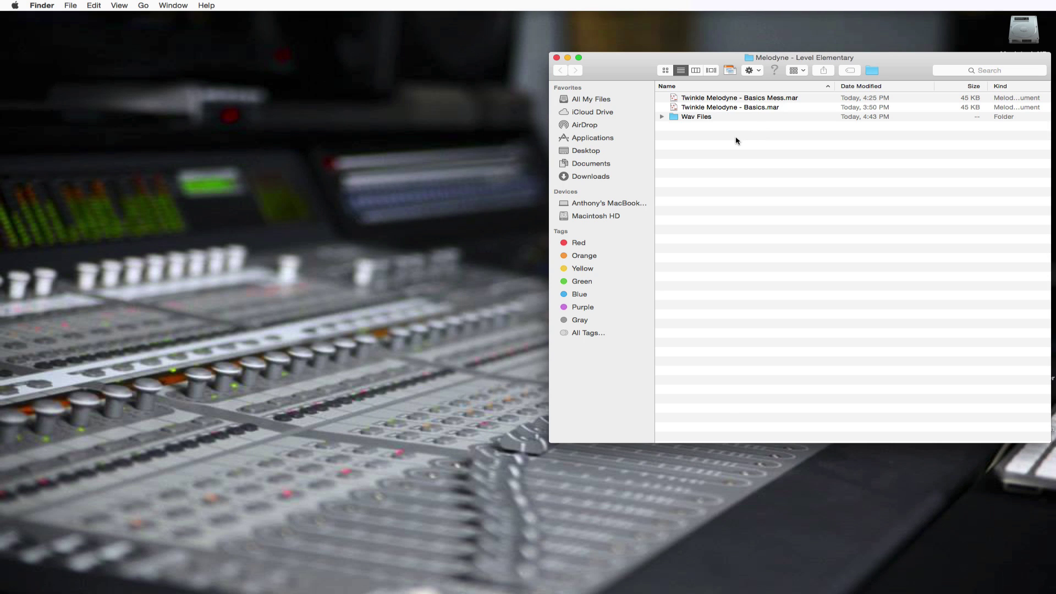
left_click(800, 99)
left_click(770, 230)
left_click(779, 101)
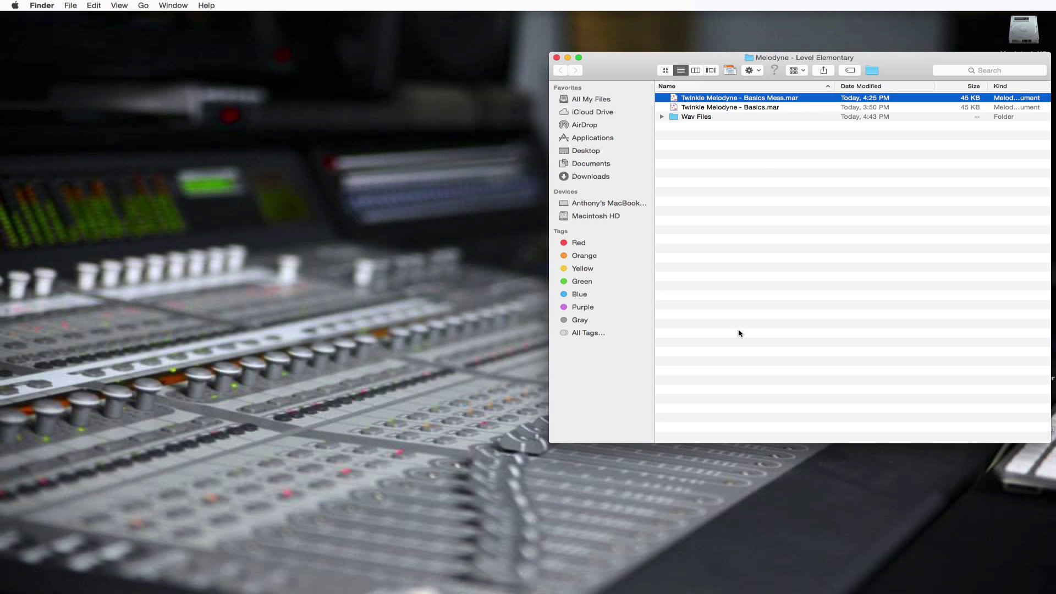
key("super+o")
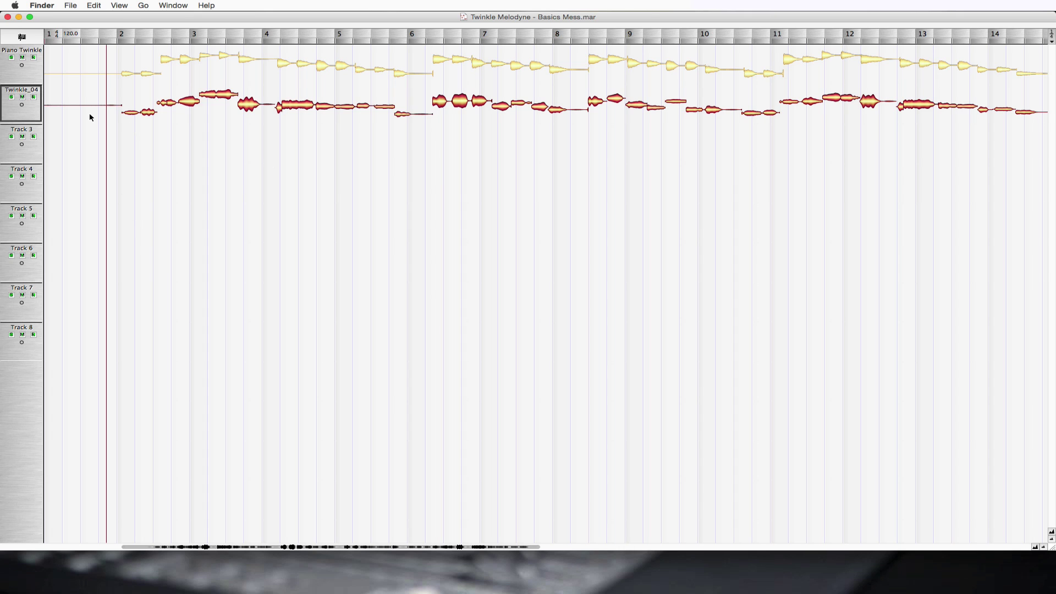
Compare the Piano Twinkle and Twinkle_04 tracks in the arrangement and listen to the opening bars
left_click(32, 75)
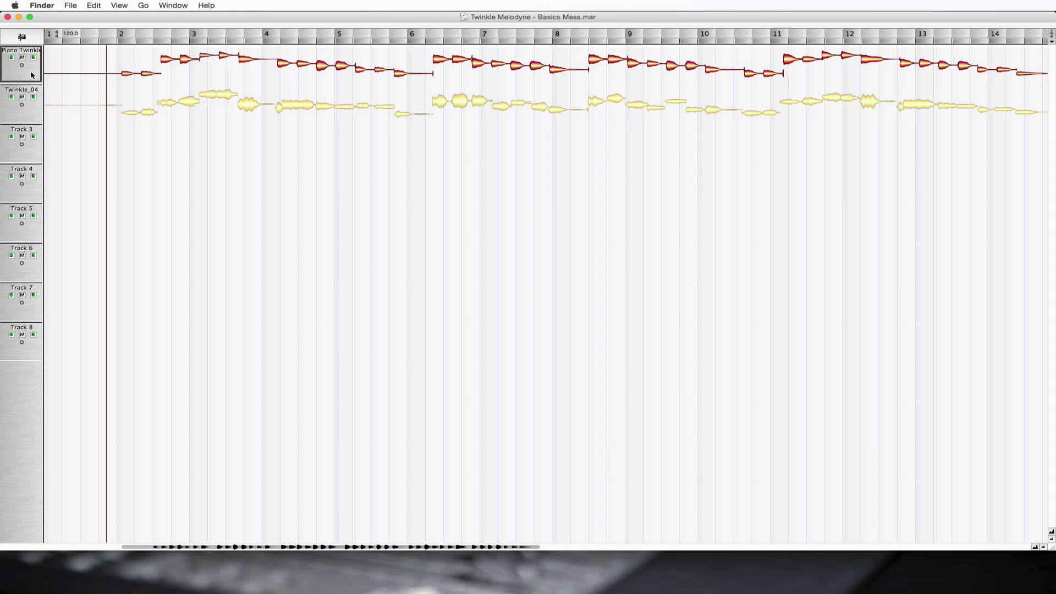
left_click(35, 117)
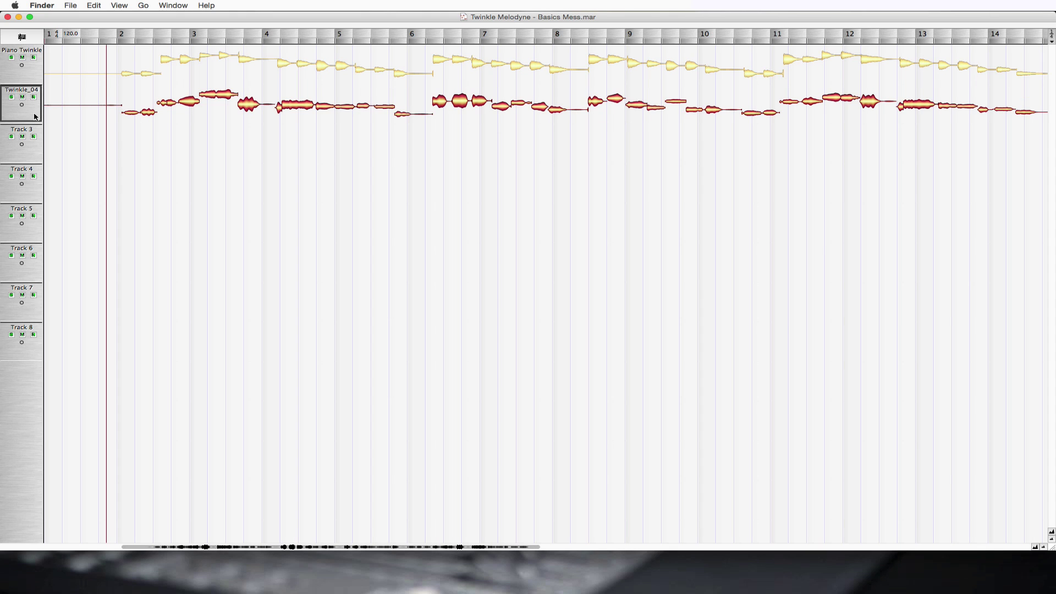
left_click(31, 78)
left_click(33, 113)
key("space")
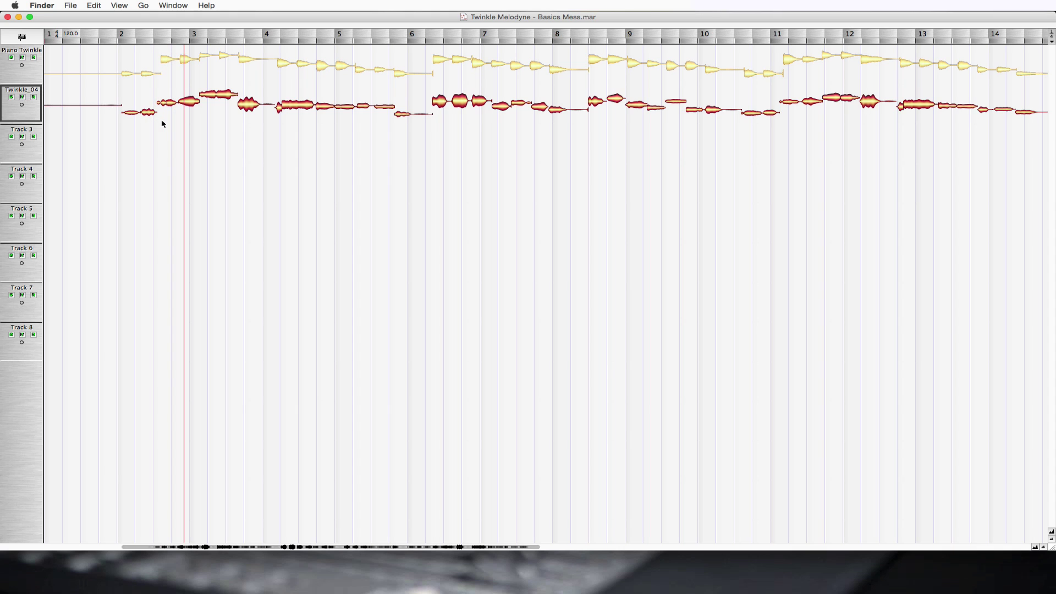
left_click(117, 135)
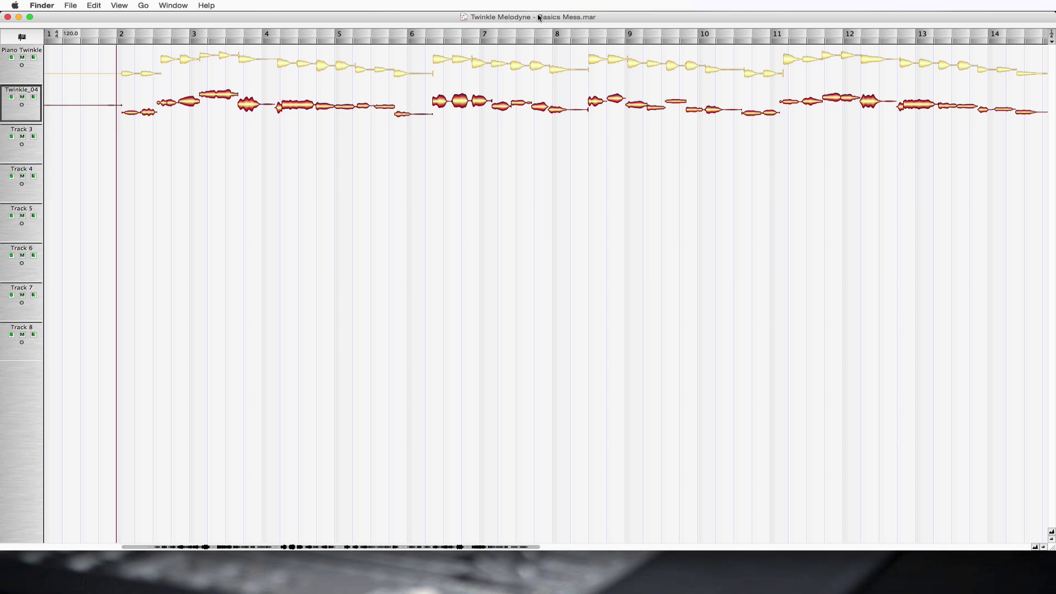
Select the Piano Twinkle track and show it in the note editor
mouse_move(537, 19)
left_mouse_down()
mouse_move(523, 80)
mouse_move(521, 35)
mouse_move(536, 26)
left_mouse_up()
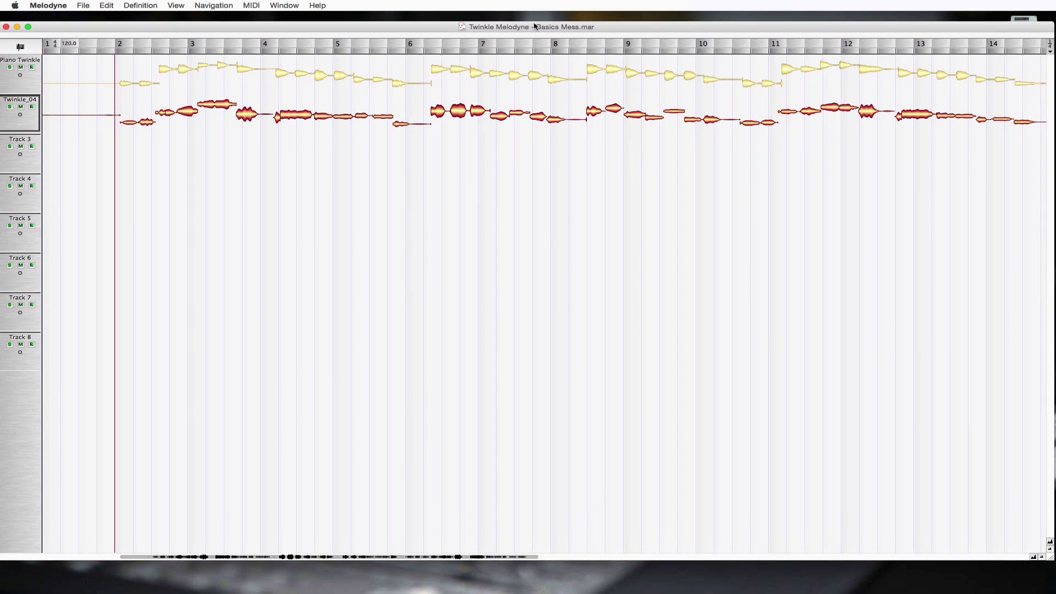
left_click(35, 85)
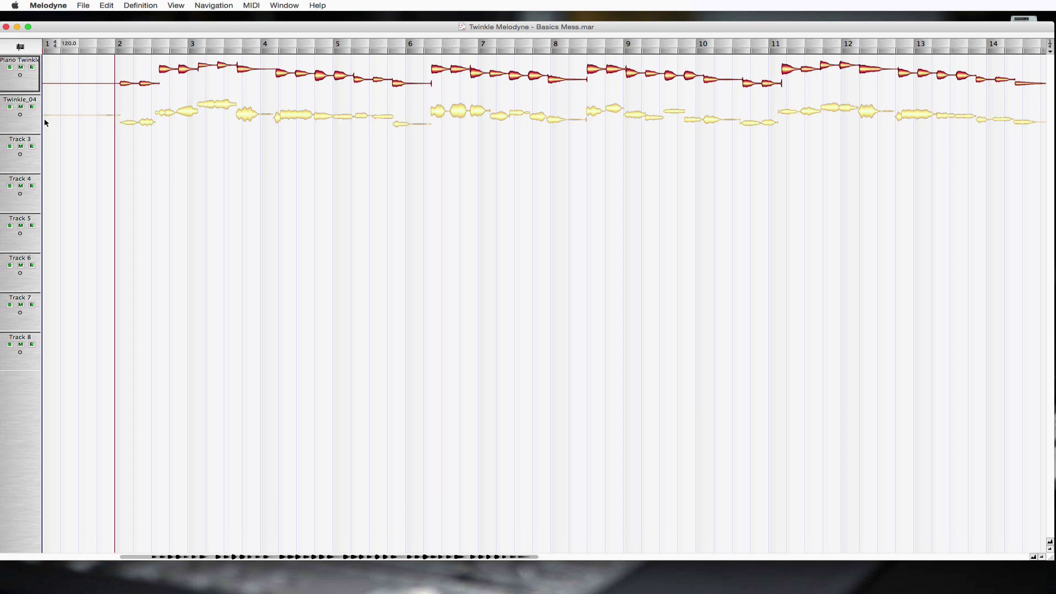
left_click(30, 122)
left_click(35, 87)
left_click(296, 4)
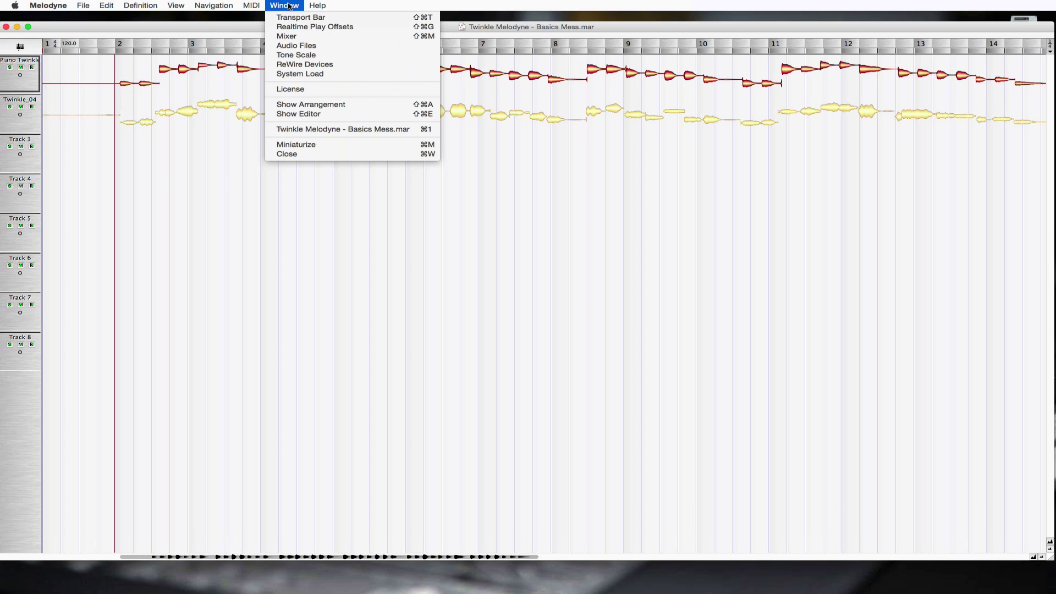
left_click(311, 114)
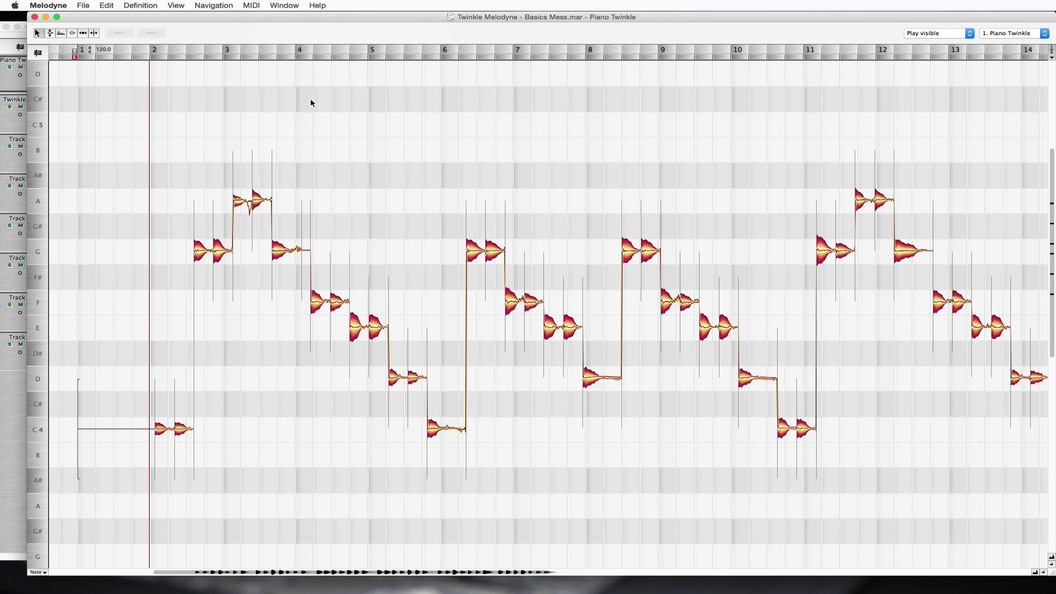
Listen to the opening of the piano melody in the note editor and return the playhead to bar 2
left_click(288, 5)
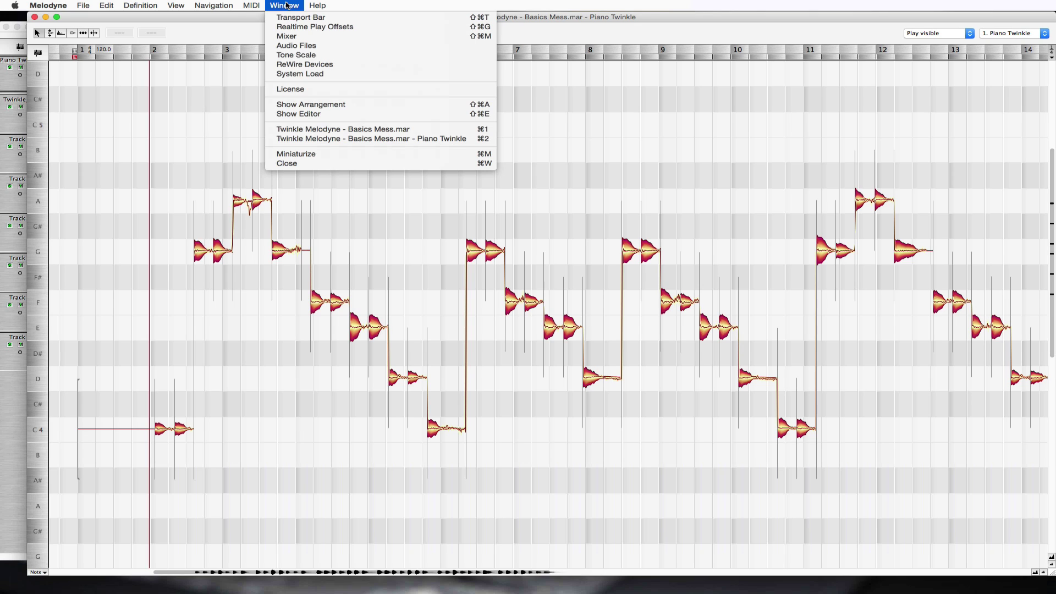
left_click(478, 196)
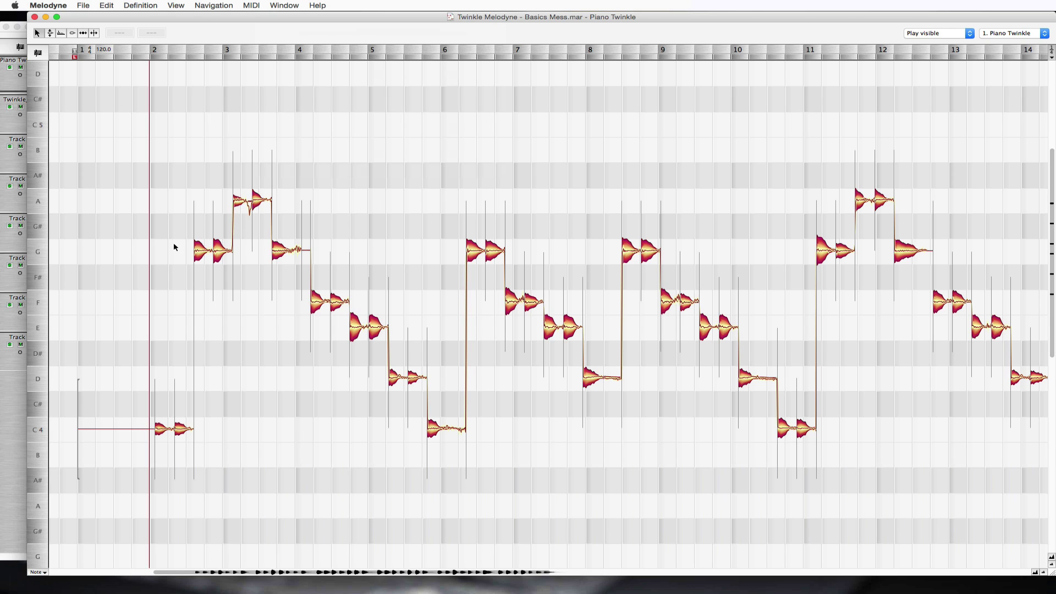
key("space")
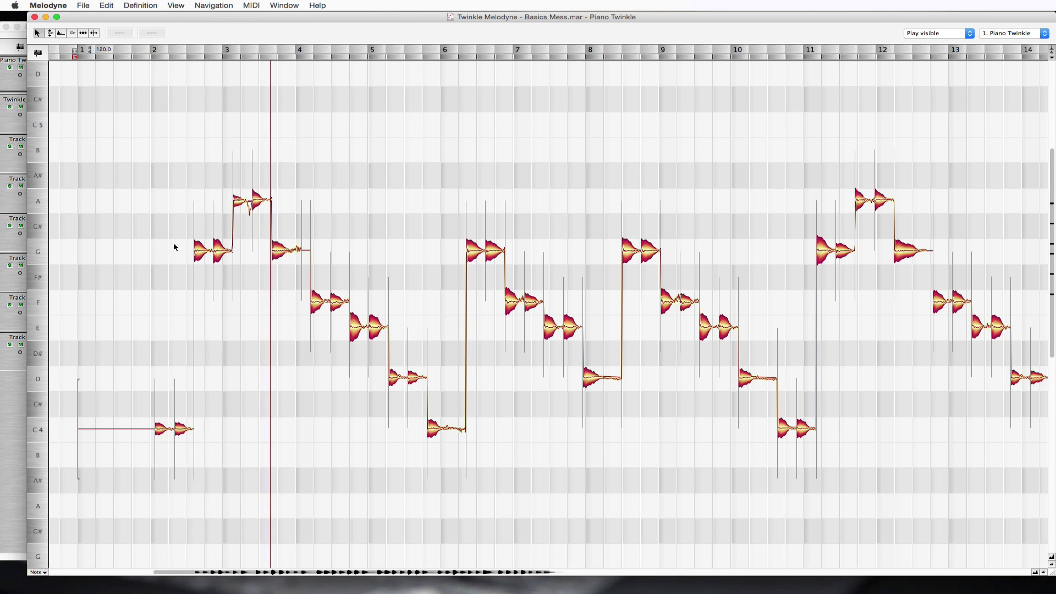
left_click(154, 246)
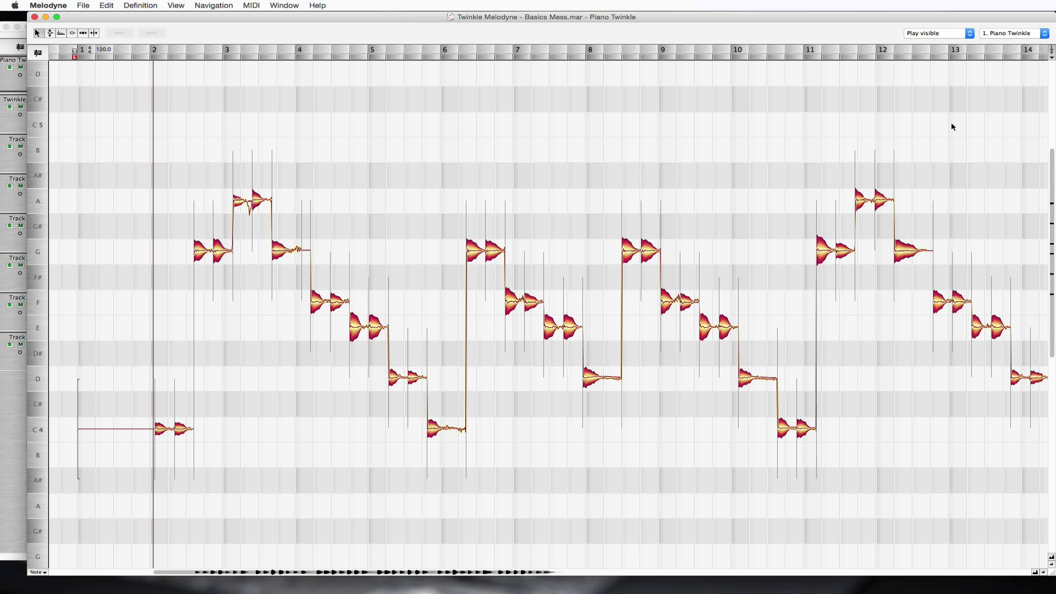
Switch the note editor to track 2, Twinkle_04, with the piano track kept behind it as reference
left_click(1045, 37)
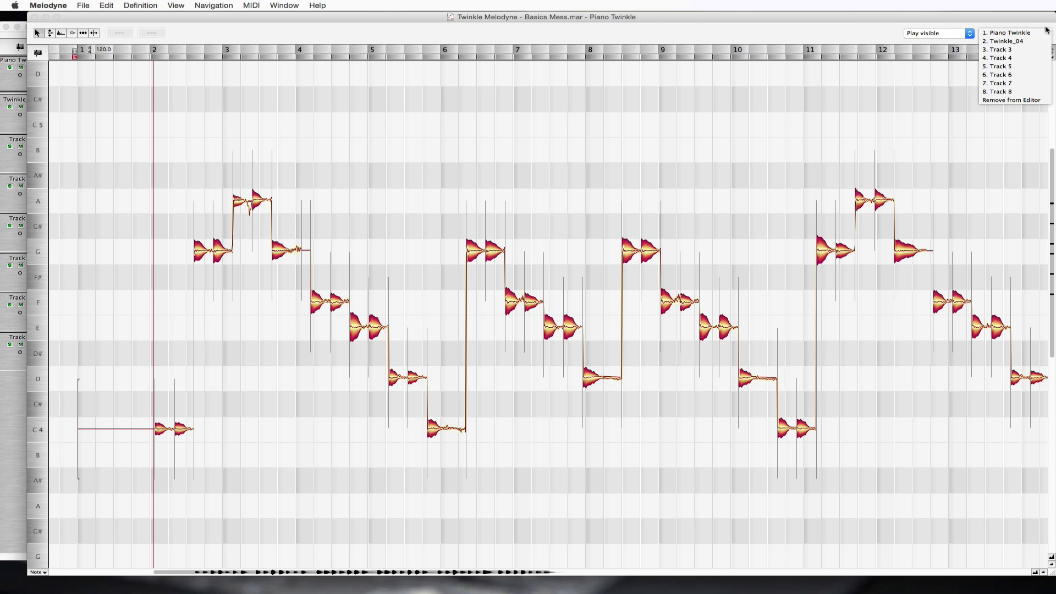
left_click(1047, 30)
left_click(1045, 38)
left_click(1047, 25)
left_click(1047, 39)
left_click(1023, 43)
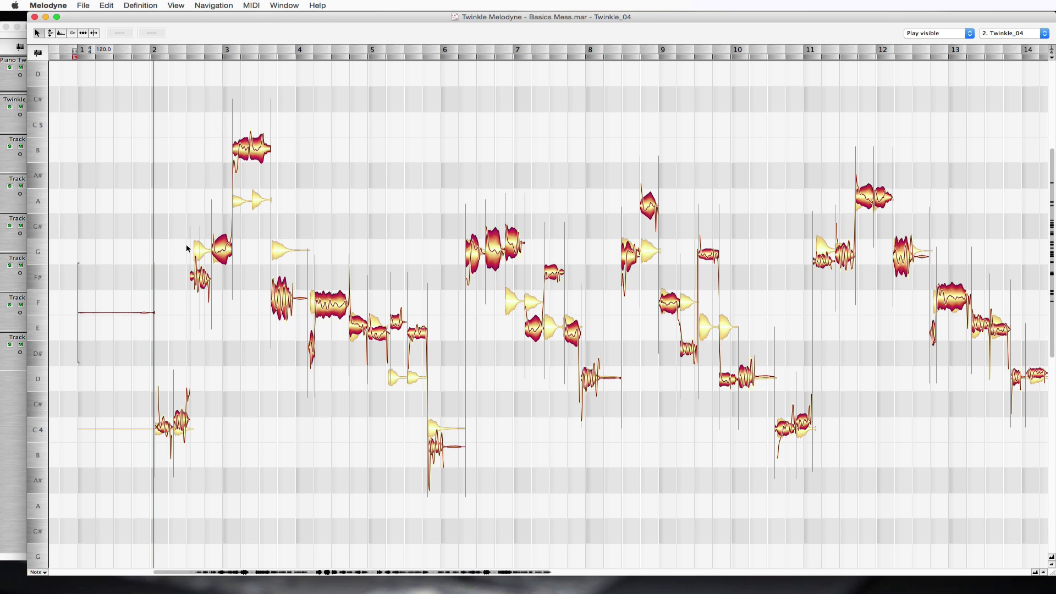
Check the playback mode options and compare the pitch of the Twinkle_04 note at bar 3 with the piano note there
left_click(971, 34)
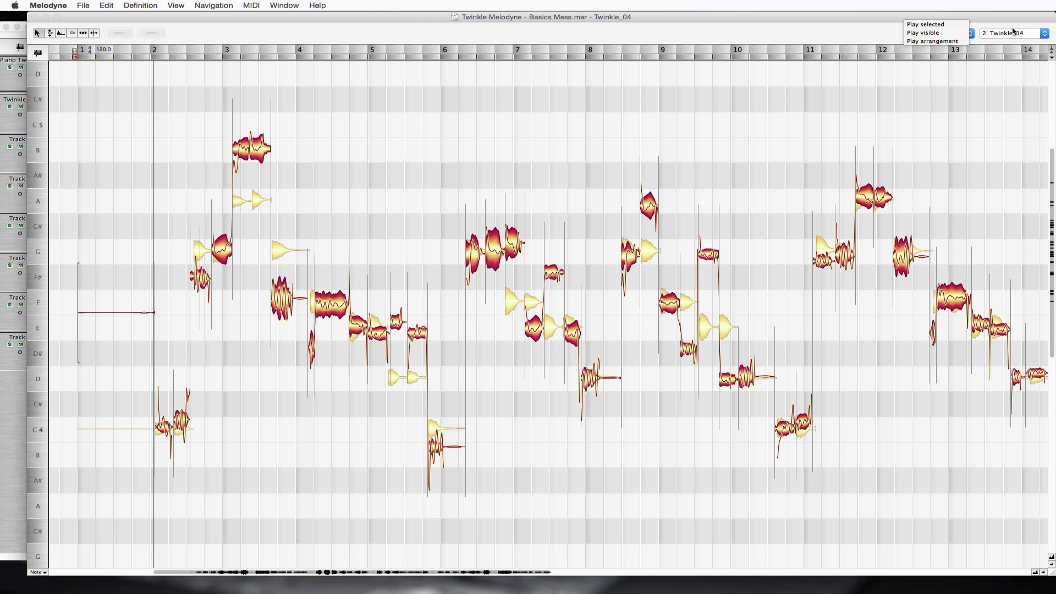
left_click(1028, 35)
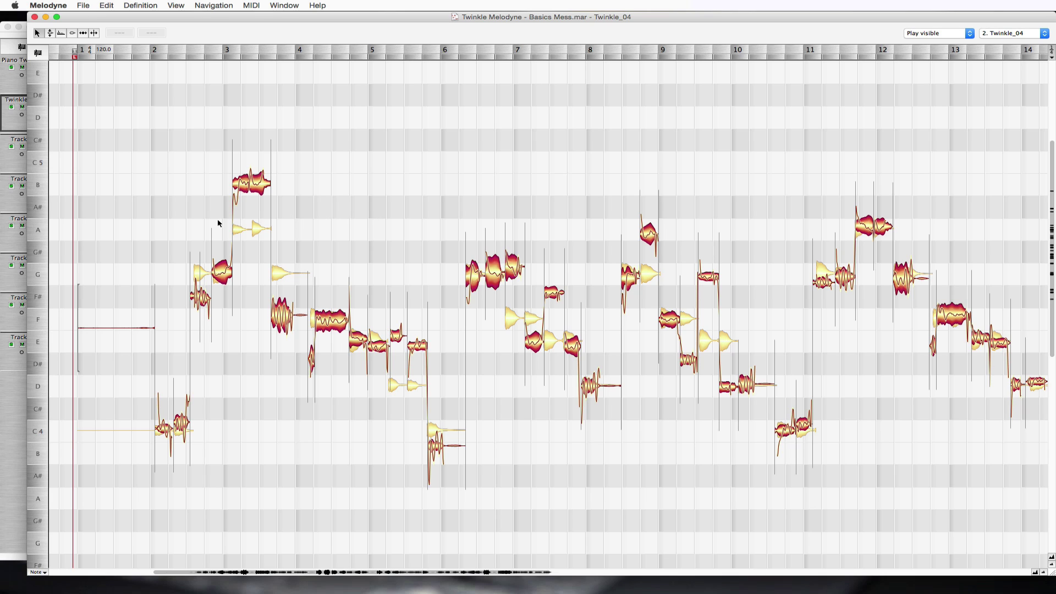
left_click(251, 185)
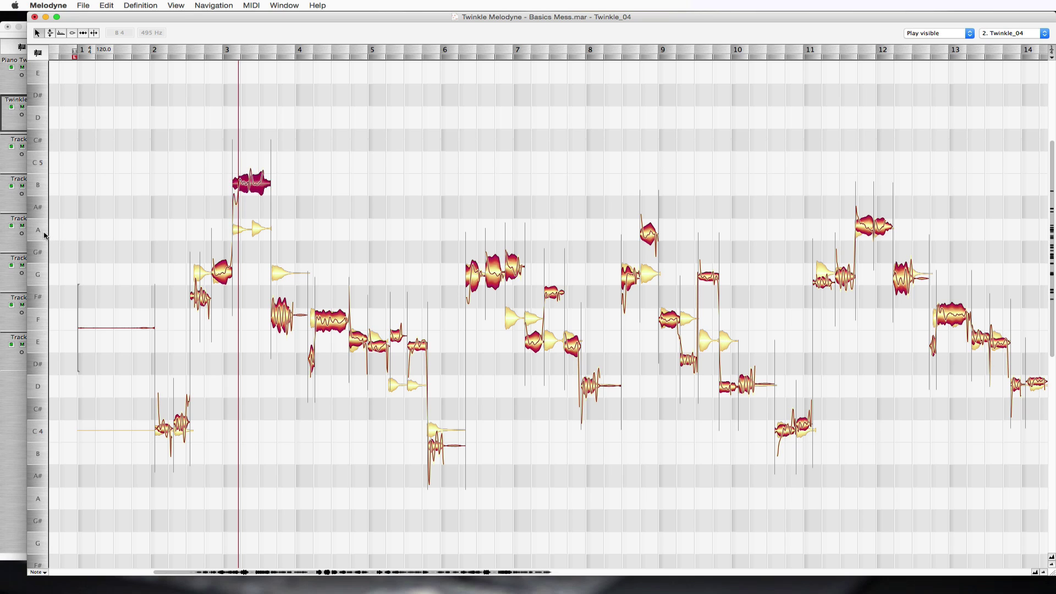
key("super+Up")
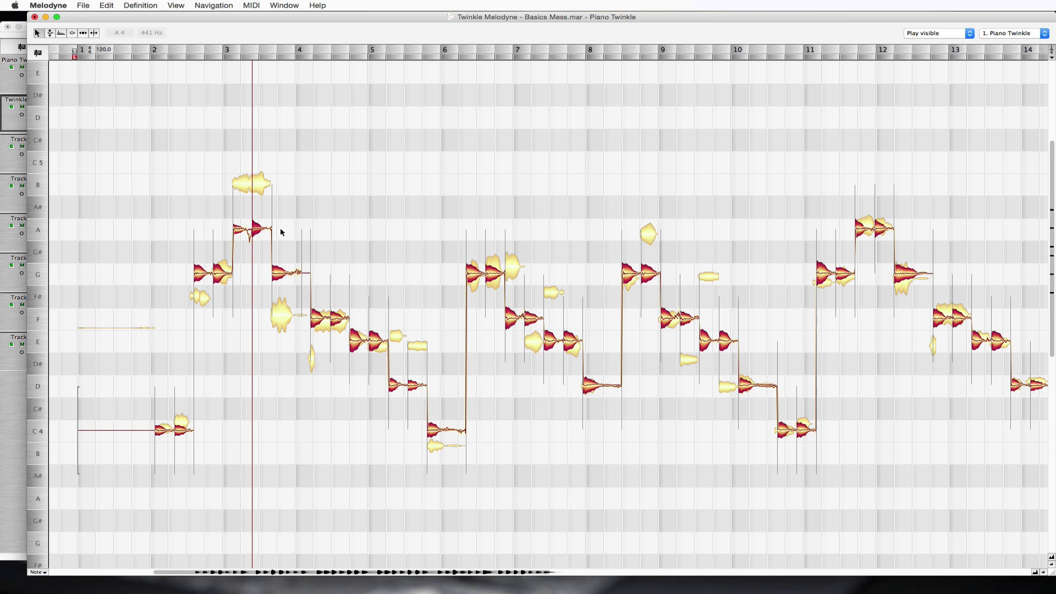
left_click(217, 221)
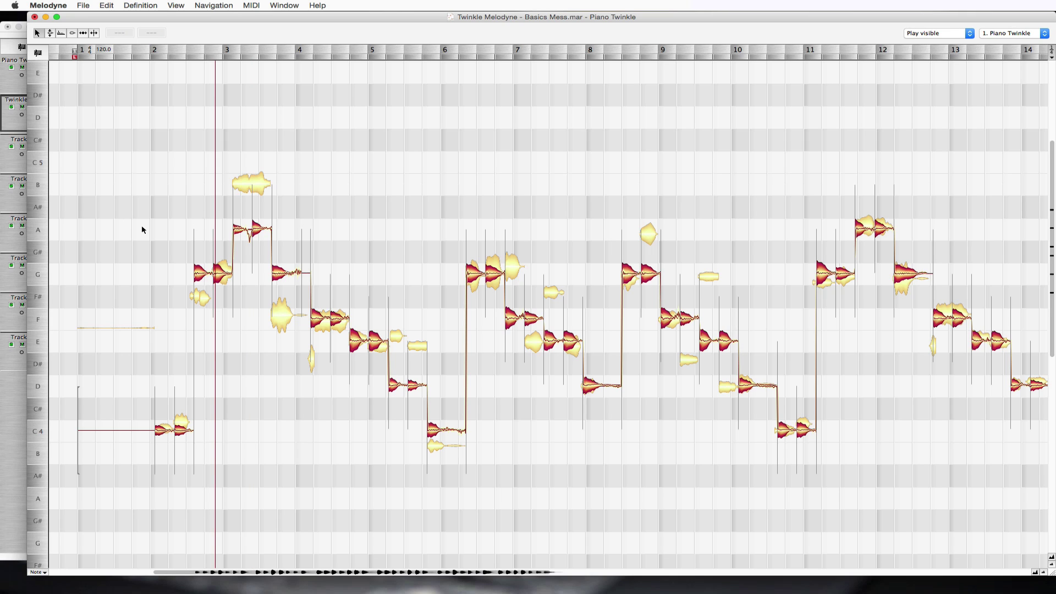
left_click(173, 189)
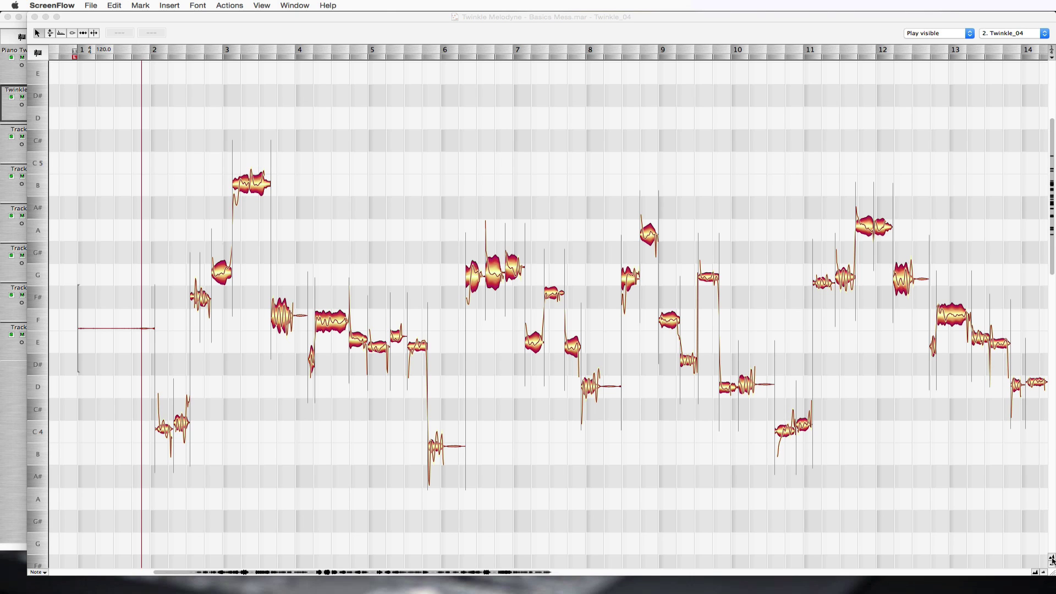
Magnify the Twinkle_04 notes vertically and horizontally, and return to the previous zoom level
left_click(1051, 559)
left_click(1052, 559)
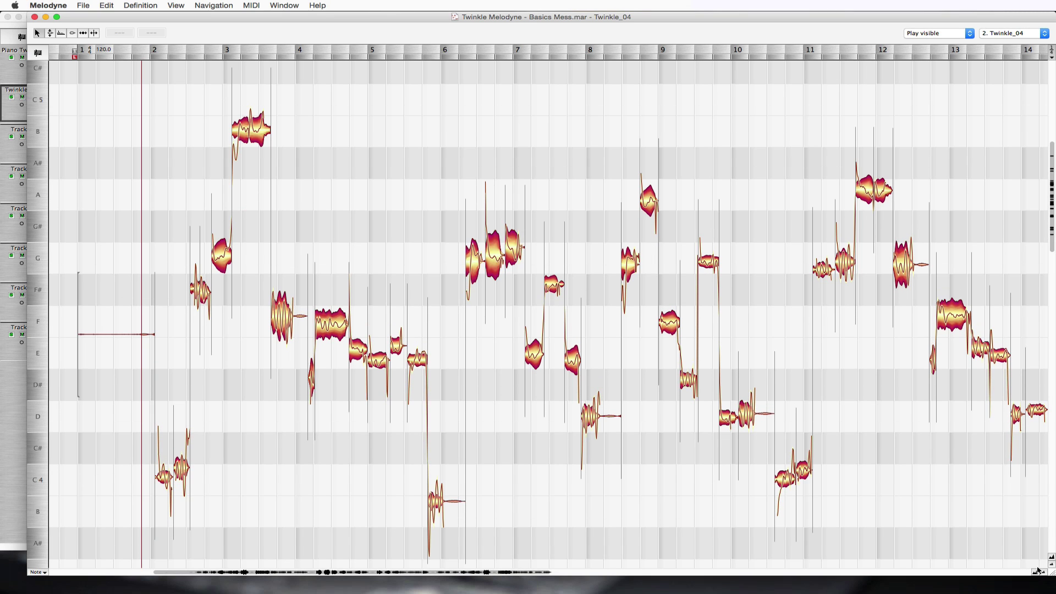
left_click(1036, 572)
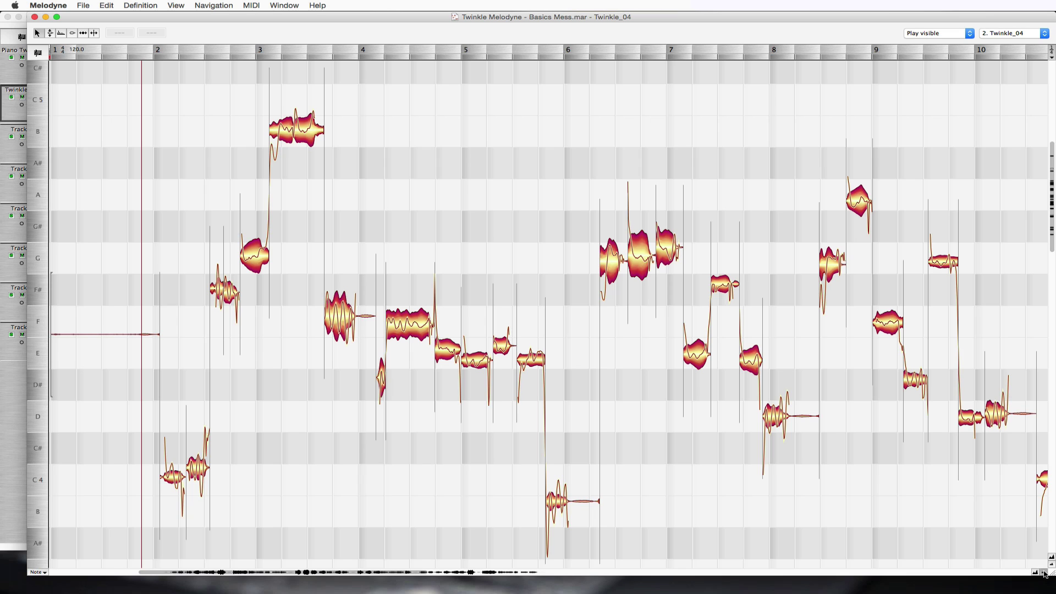
left_click(1044, 573)
left_click(1052, 565)
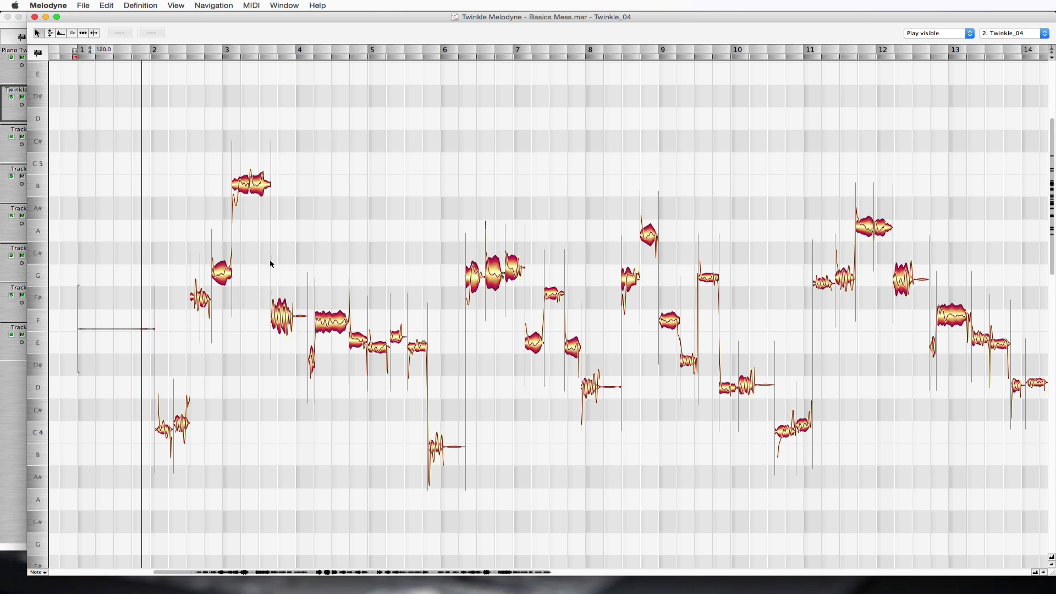
left_click(88, 7)
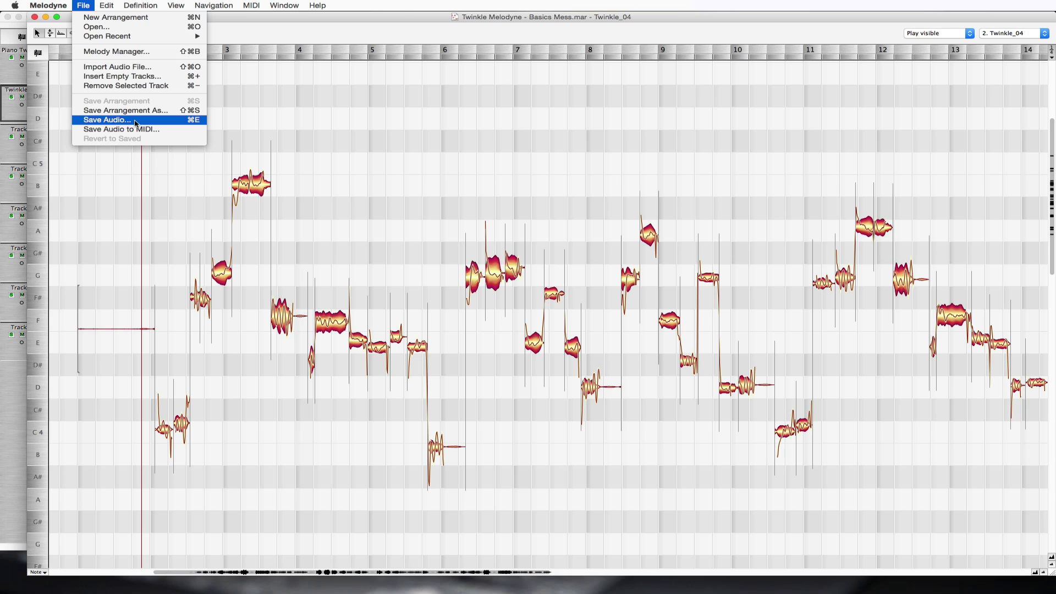
left_click(537, 17)
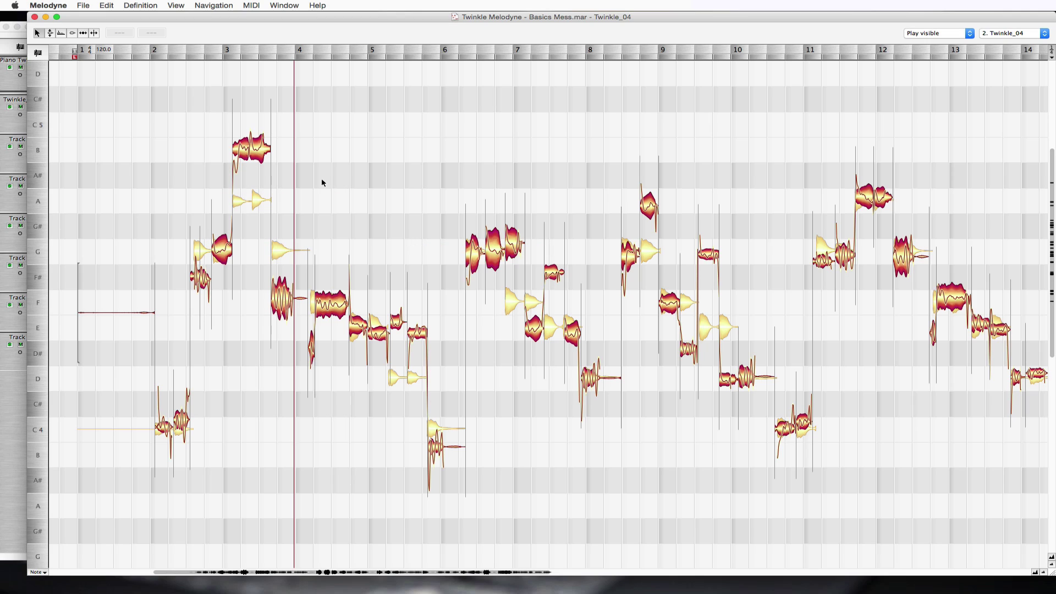
Choose the Edit Pitch tool and lower the high Twinkle_04 note at bar 3 to A 4, matching the piano
right_click(347, 158)
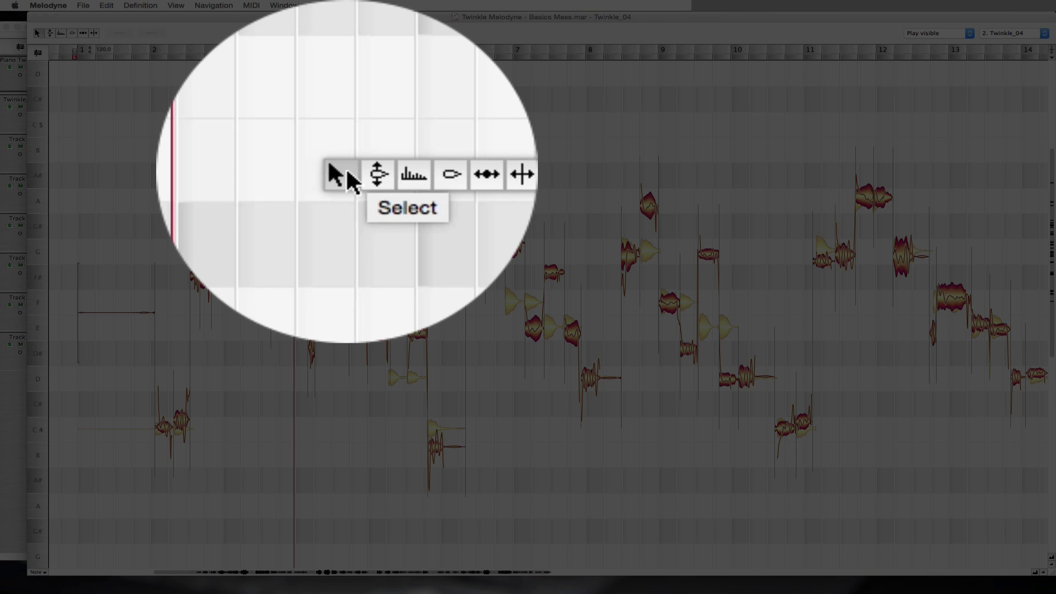
mouse_move(358, 156)
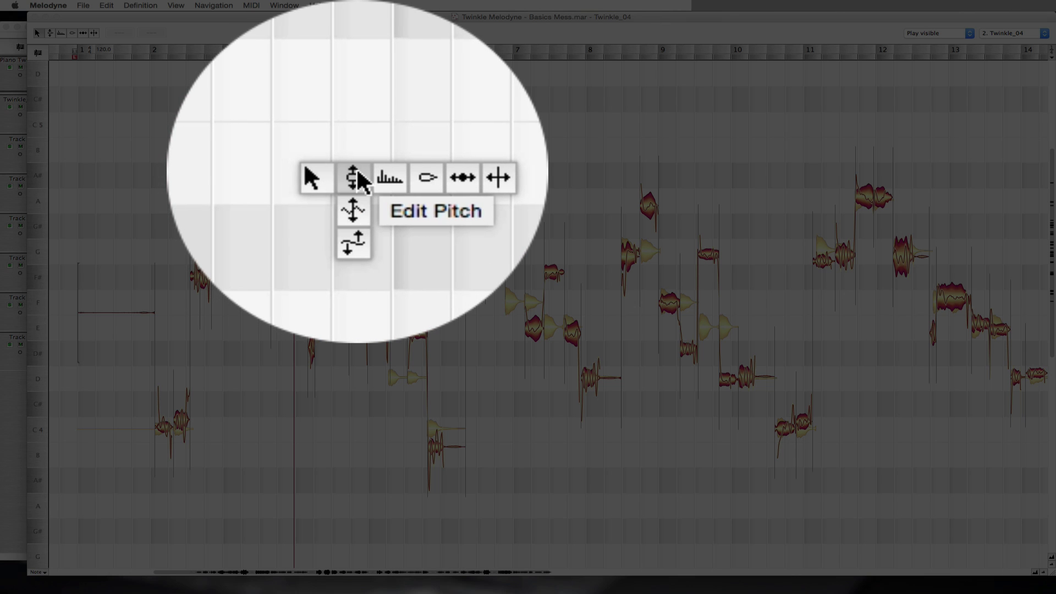
left_click(358, 153)
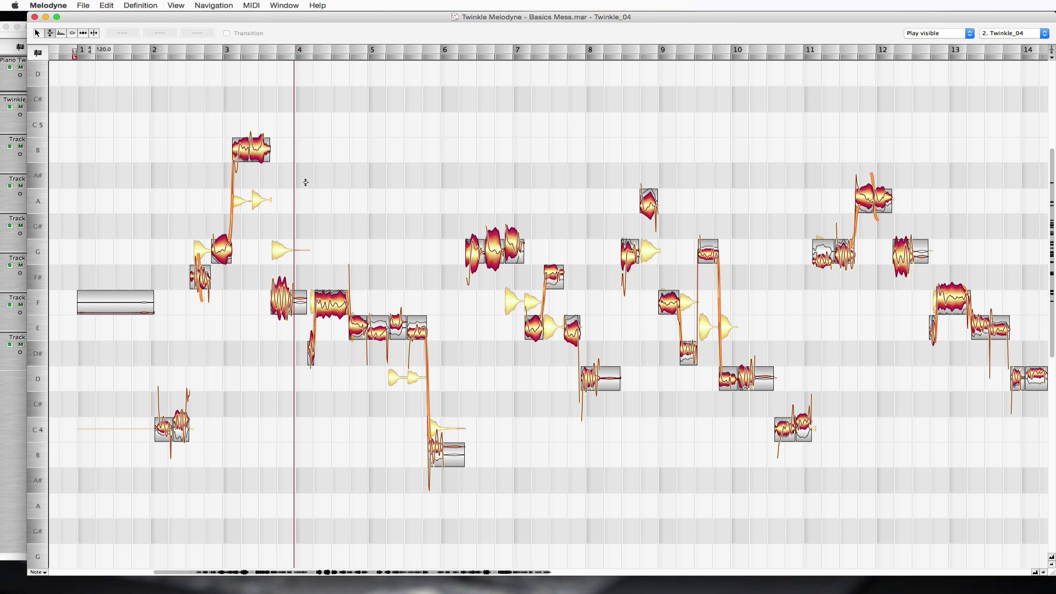
left_click_drag(249, 151, 249, 201)
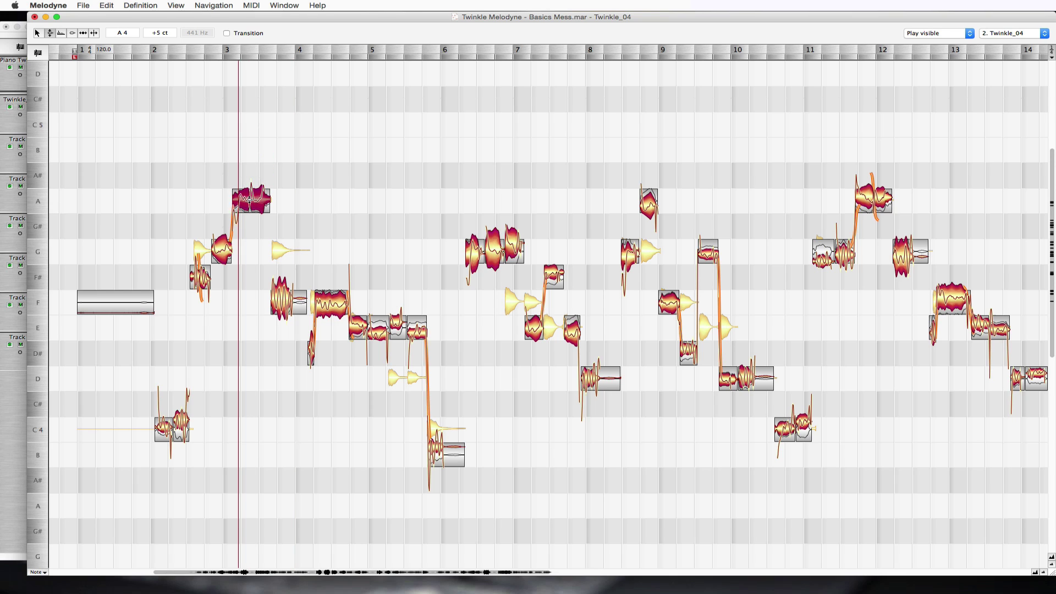
left_click(230, 179)
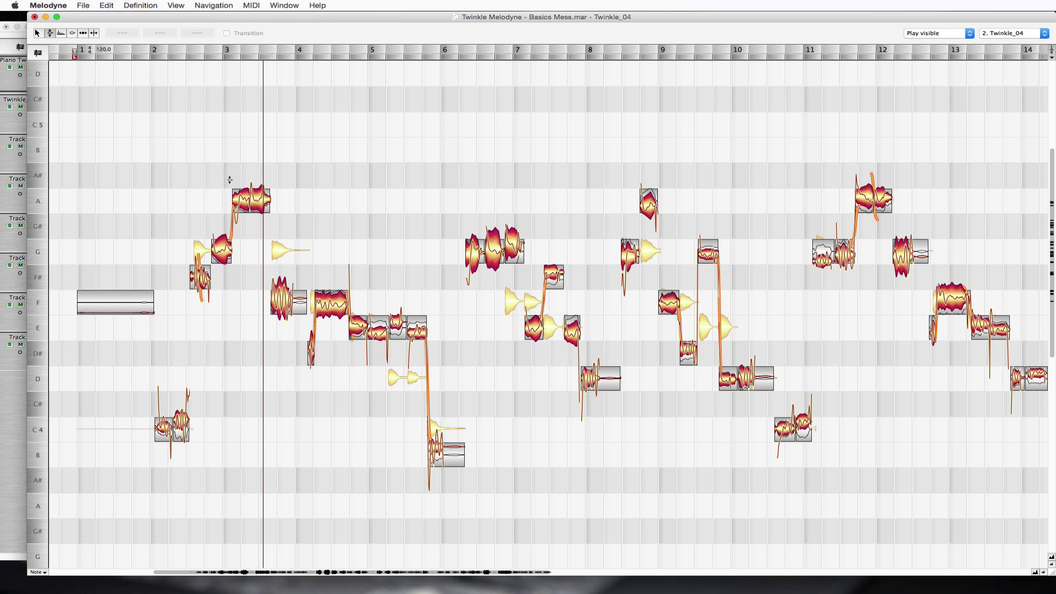
Undo the last pitch change and lower the high bar 3 note to A 4 again
key("super+shift+z")
left_click(231, 146)
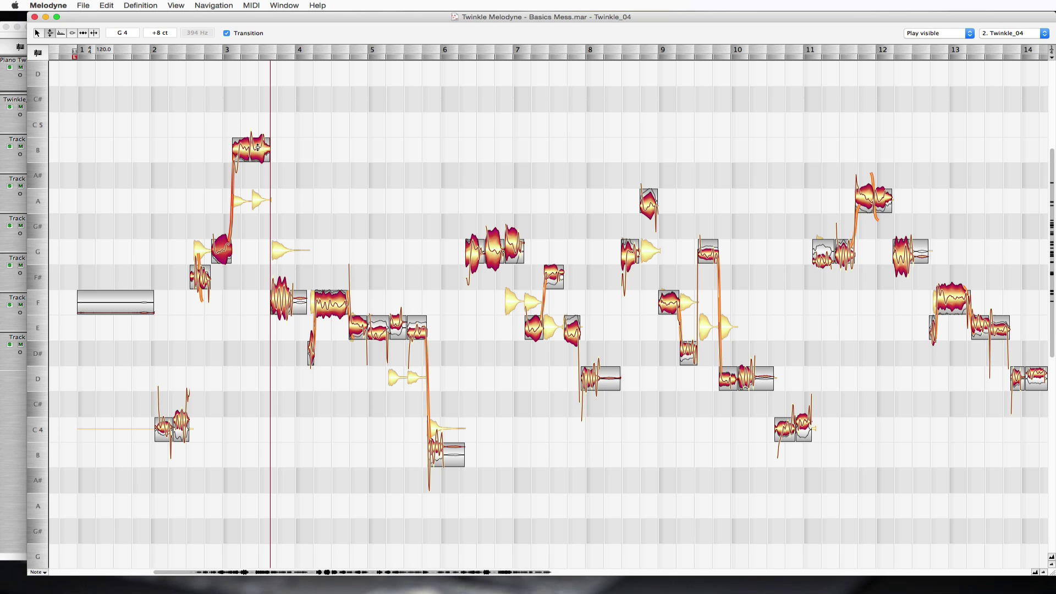
left_click_drag(253, 147, 253, 188)
left_click(222, 156)
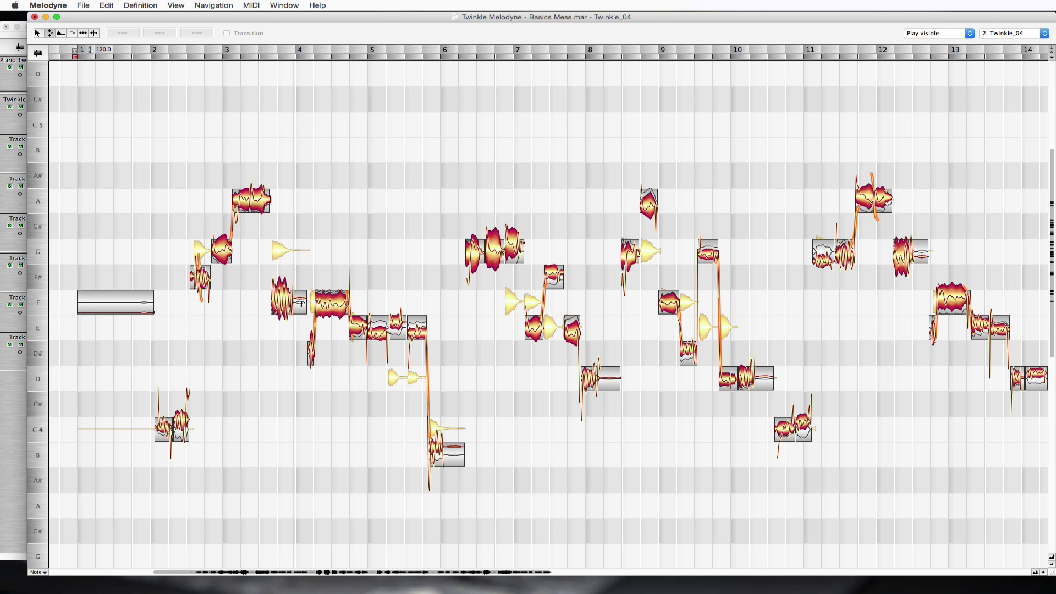
Raise the note just before bar 4 and the two F# 4 notes before bar 3 to G 4, and play back the phrase
left_click_drag(283, 302, 280, 263)
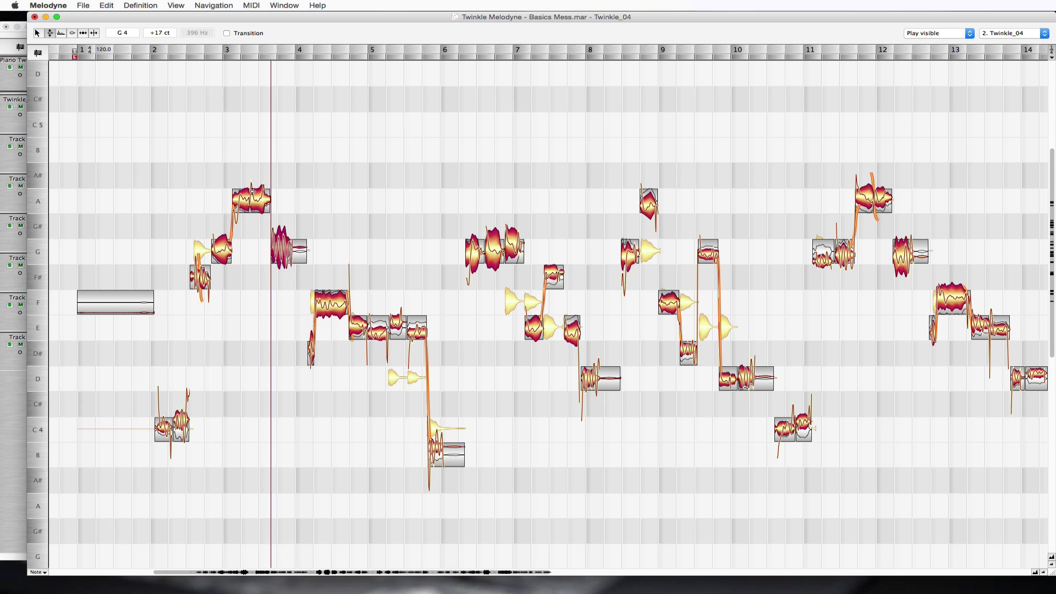
left_click(214, 150)
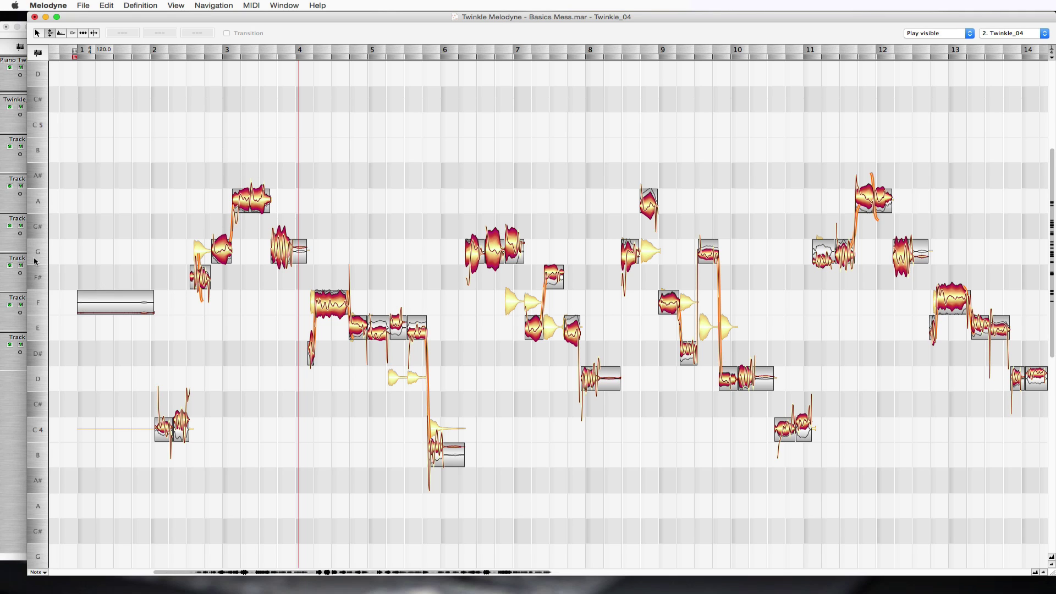
left_click(196, 272)
key("Up")
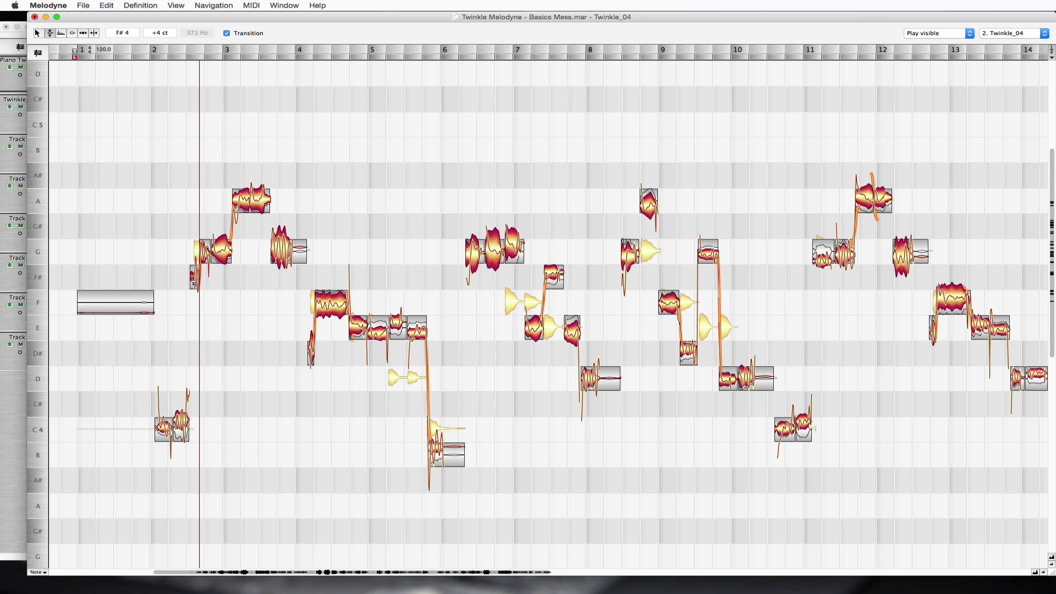
left_click(191, 264)
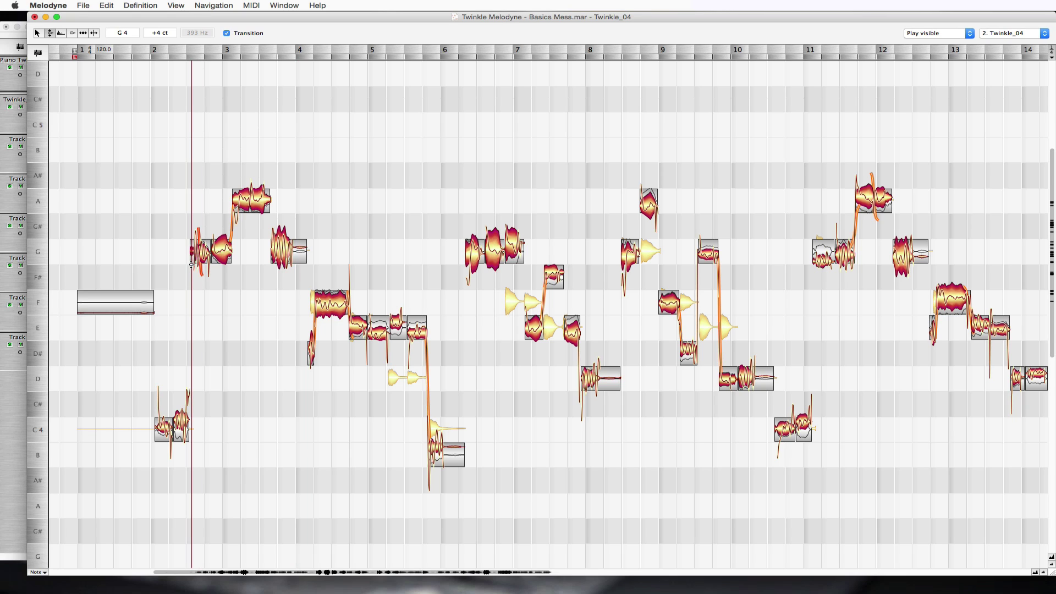
left_click(151, 245)
key("space")
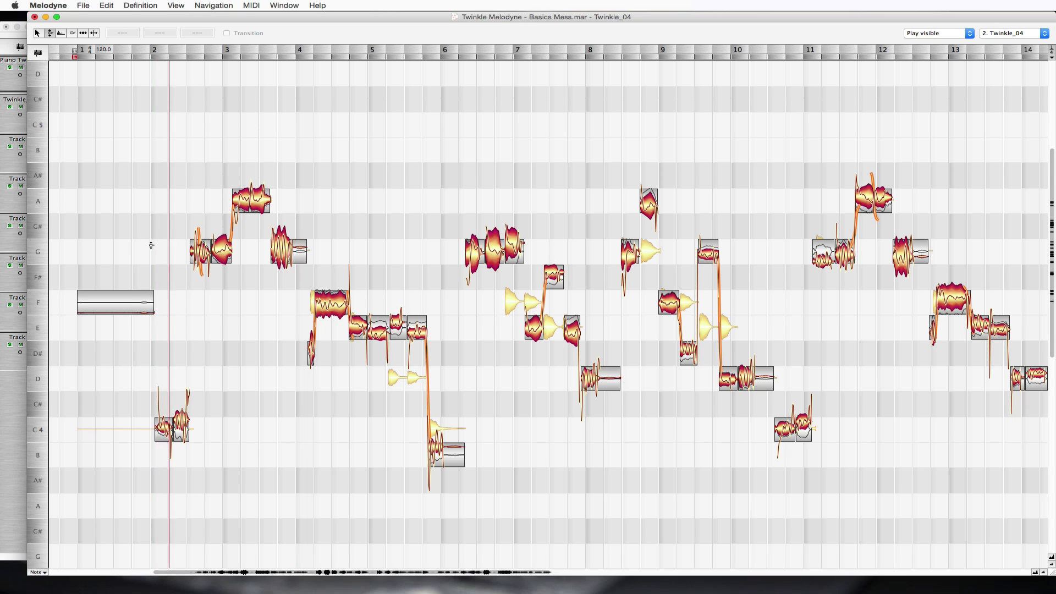
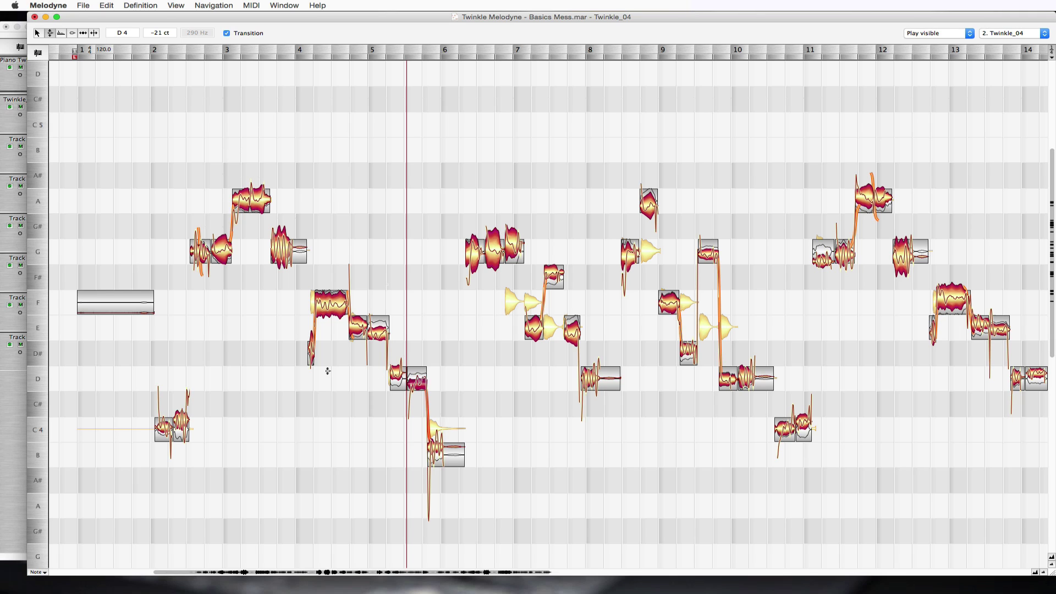
Listen to the phrase from bar 4 and fine-tune the two D 4 notes in bar 5 to the exact pitch centre
left_click(303, 380)
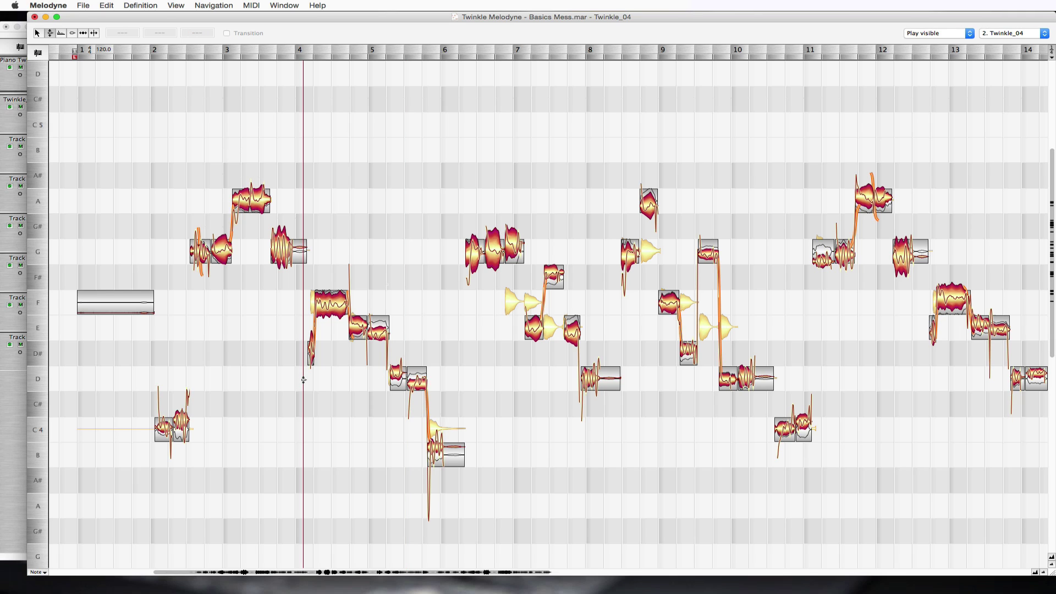
key("space")
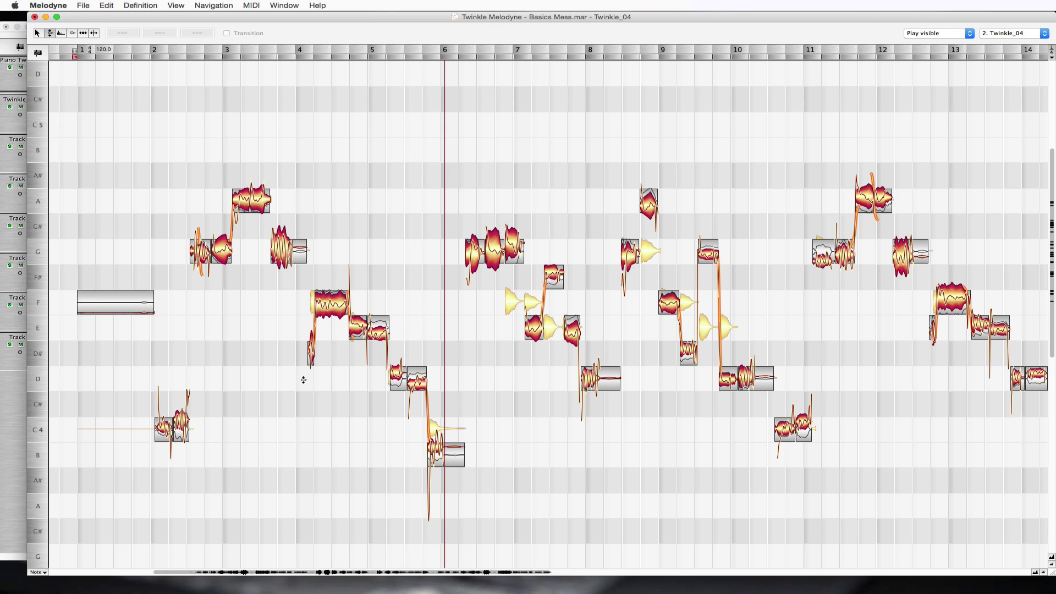
left_click(385, 444)
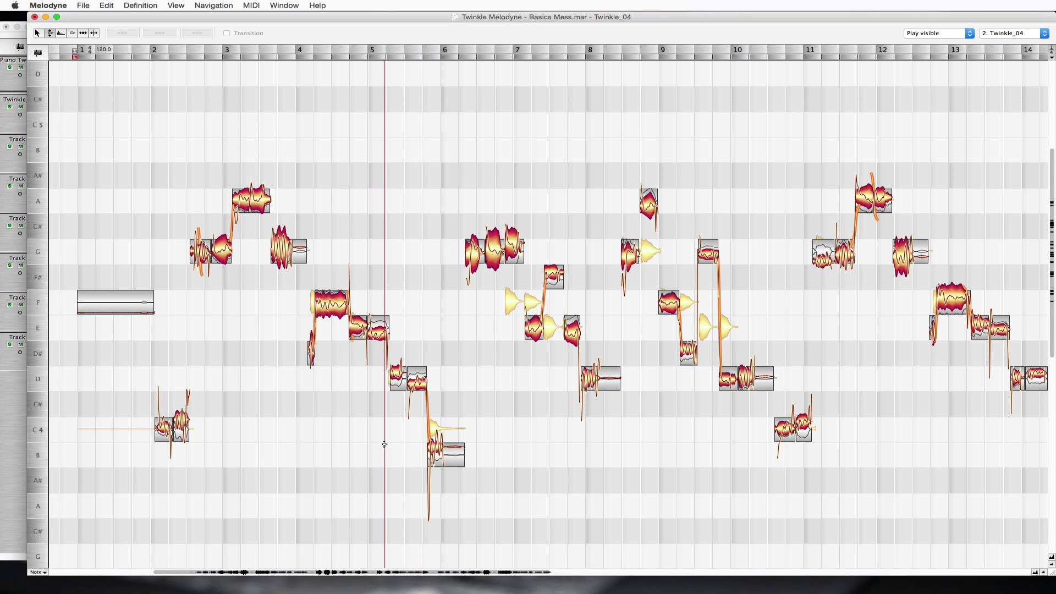
mouse_move(397, 370)
left_mouse_down()
mouse_move(394, 328)
mouse_move(391, 365)
left_mouse_up()
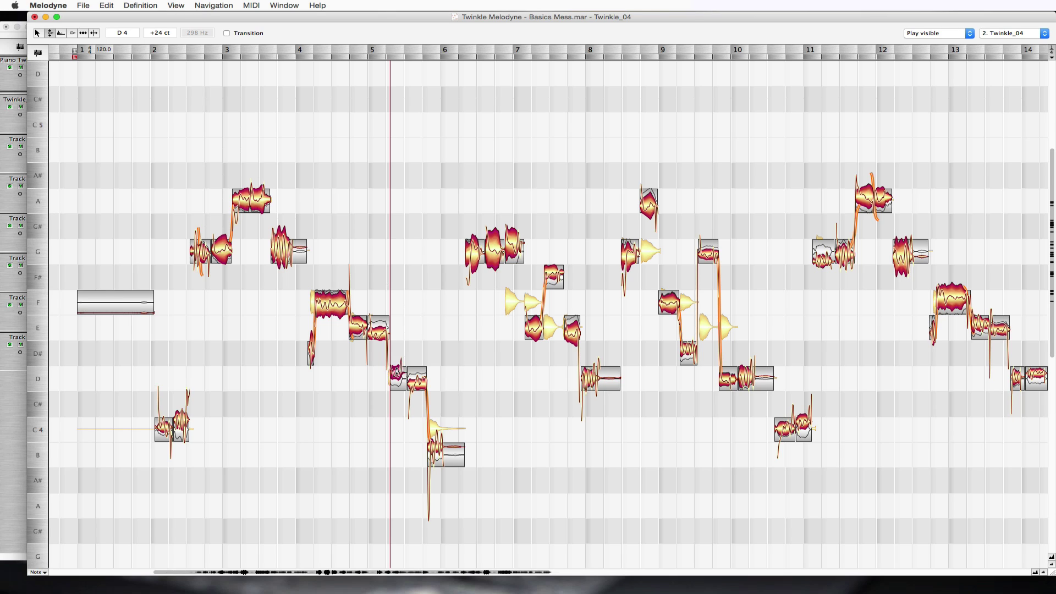
left_click_drag(397, 372, 397, 379)
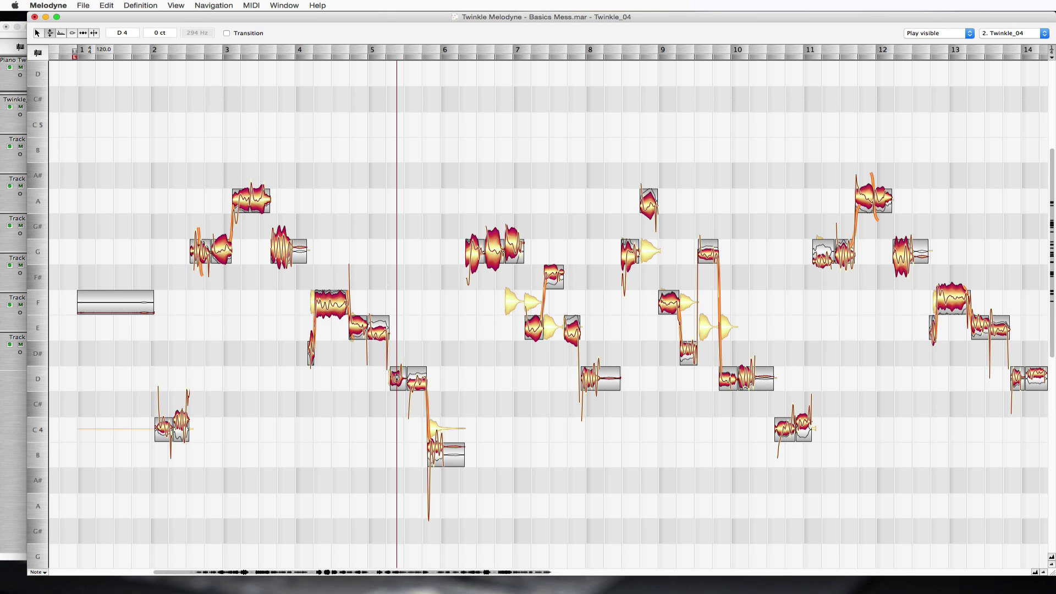
left_click(418, 380)
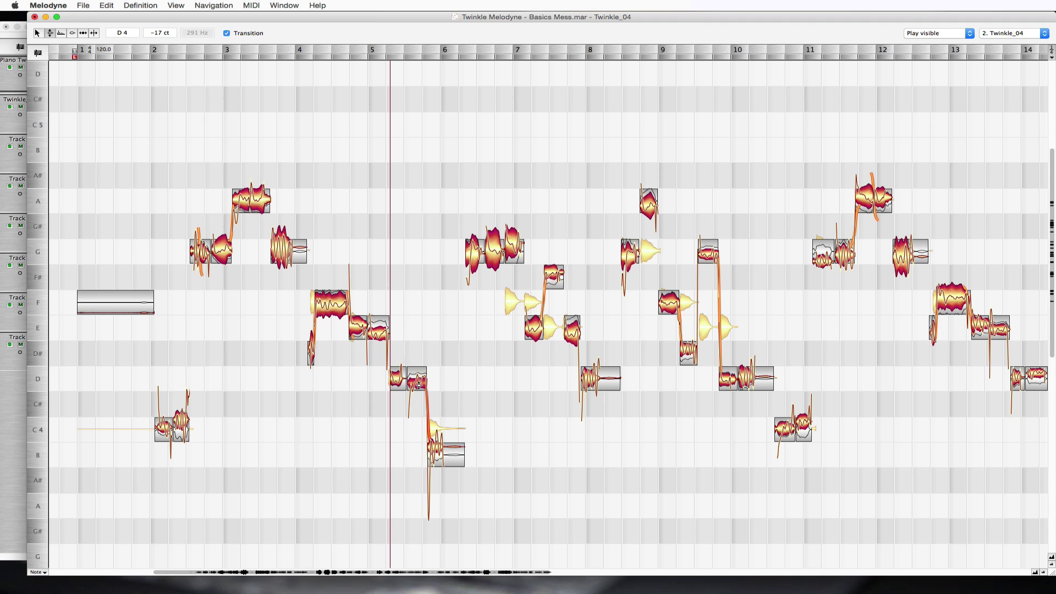
left_click(375, 378)
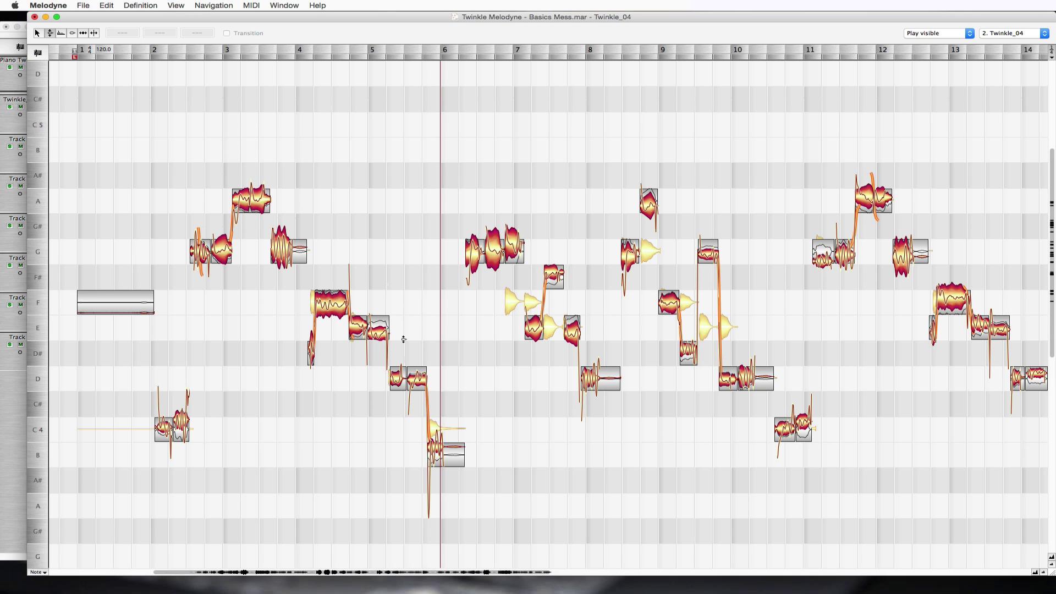
key("space")
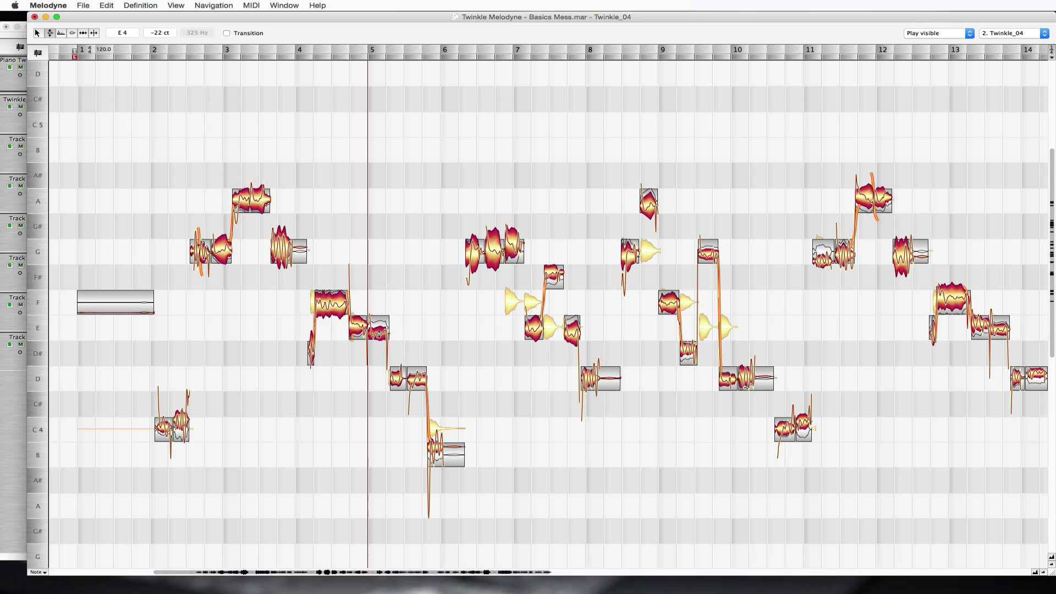
Centre the two E 4 notes around bar 5, the long F 4 note in bar 4 and the G 4 note before bar 4
left_click(380, 332)
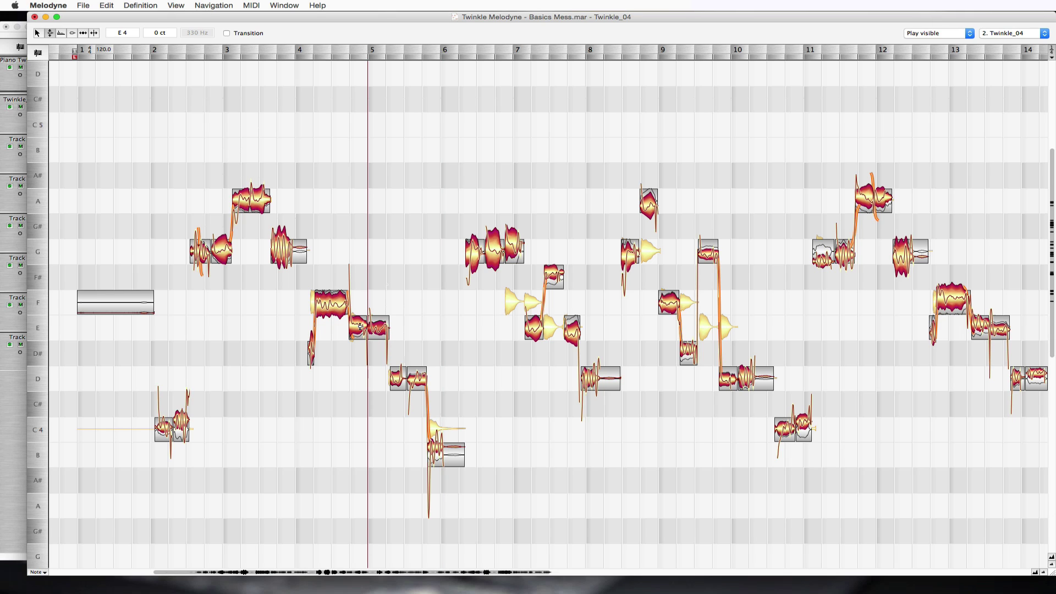
left_click(360, 328)
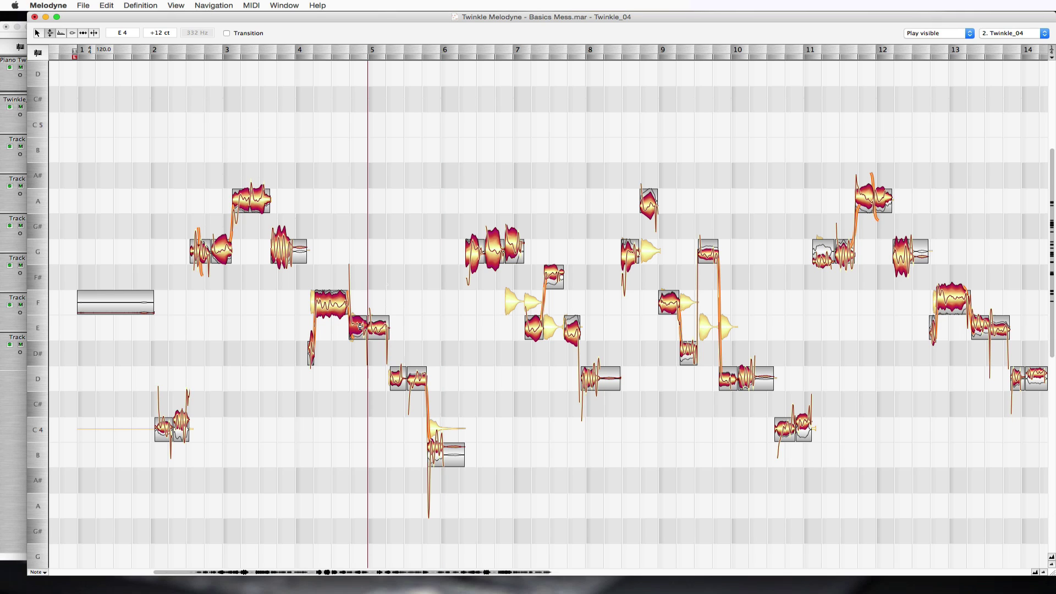
left_click(333, 310)
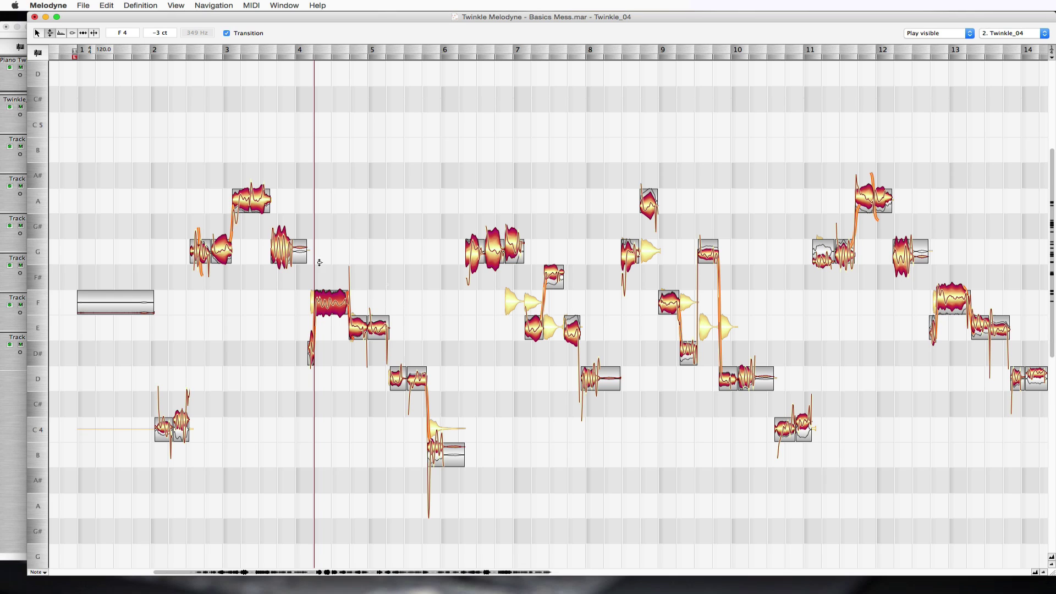
left_click(280, 245)
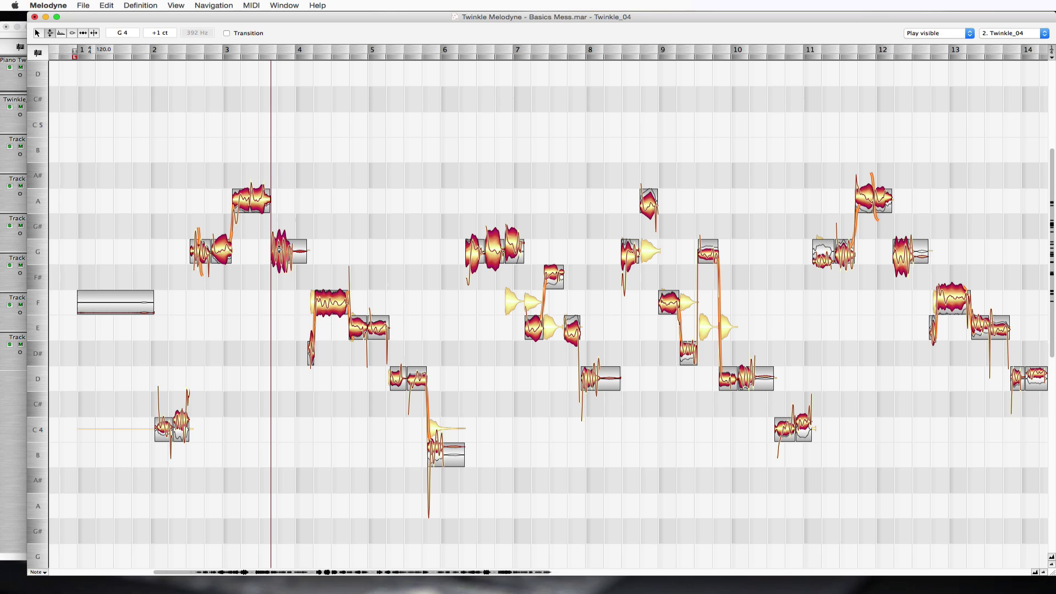
Centre the A 4 note in bar 3, the G 4 note before it and the two C 4 notes at bar 2, and play back the melody
left_click(242, 199)
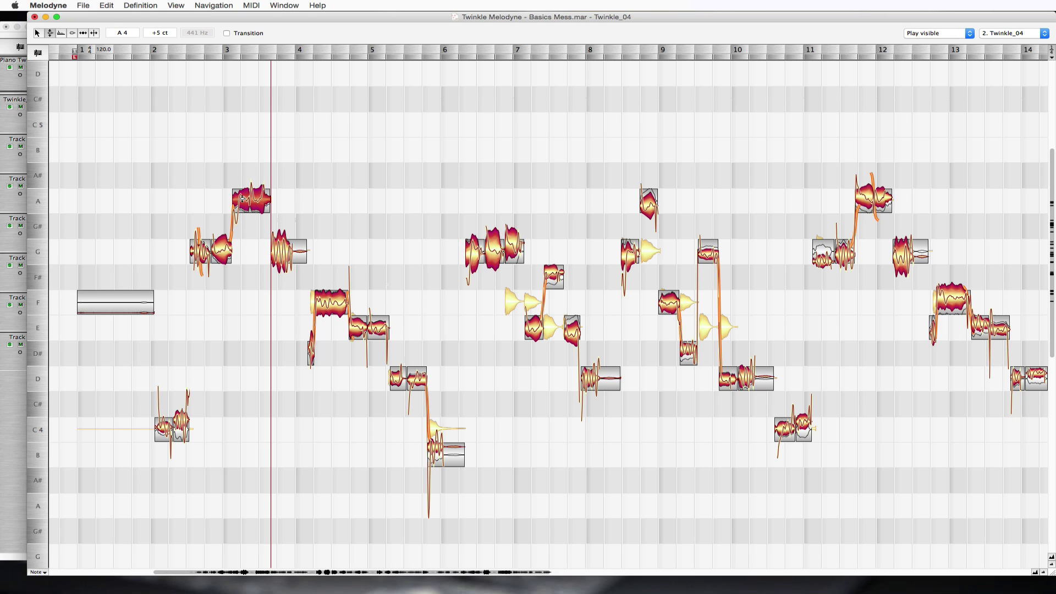
left_click(221, 248)
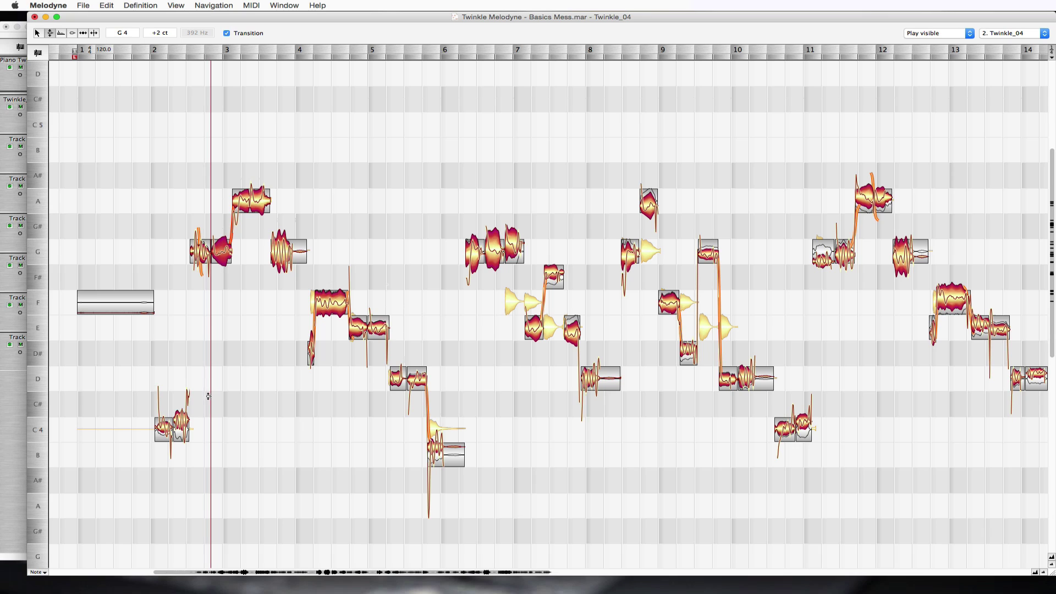
left_click(181, 421)
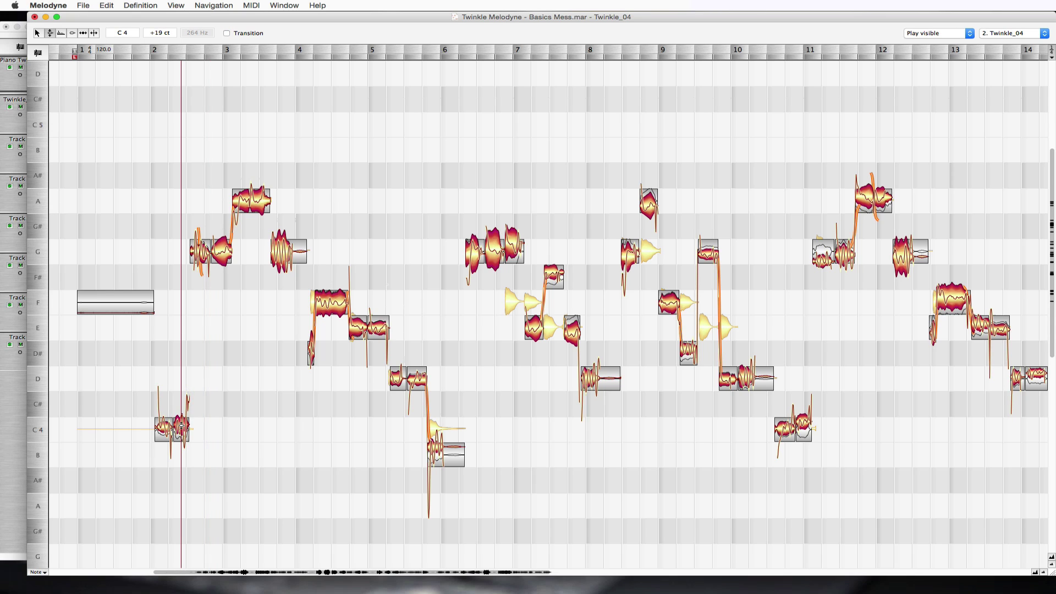
left_click(164, 428)
left_click(163, 428)
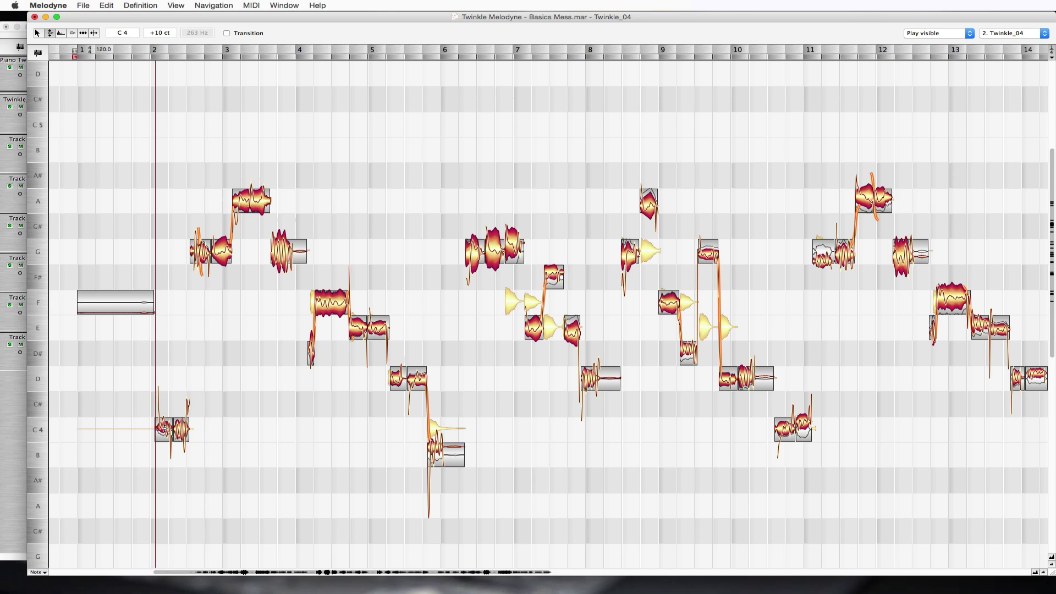
left_click(147, 220)
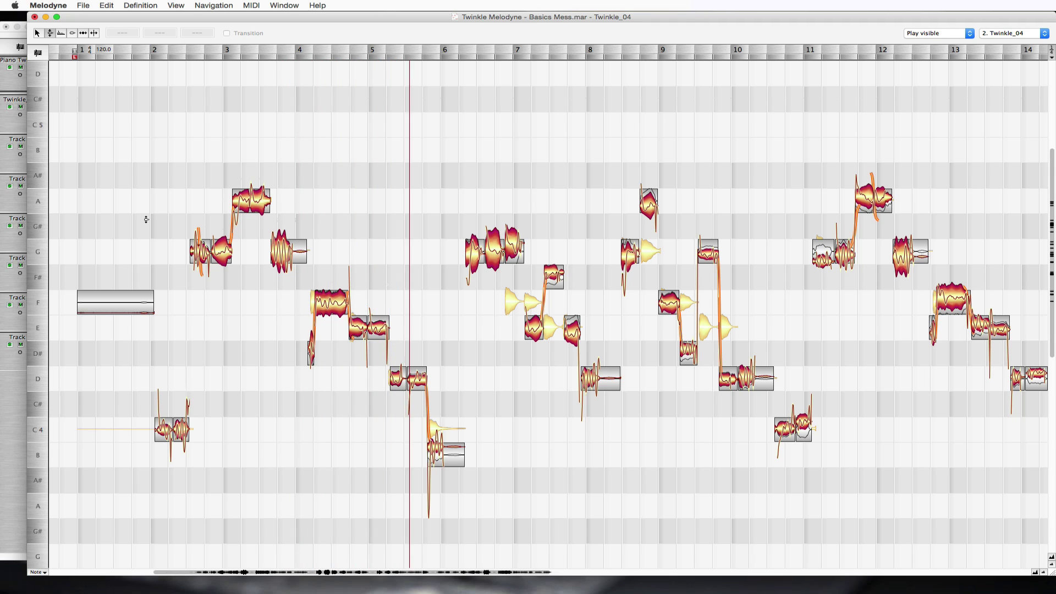
key("space")
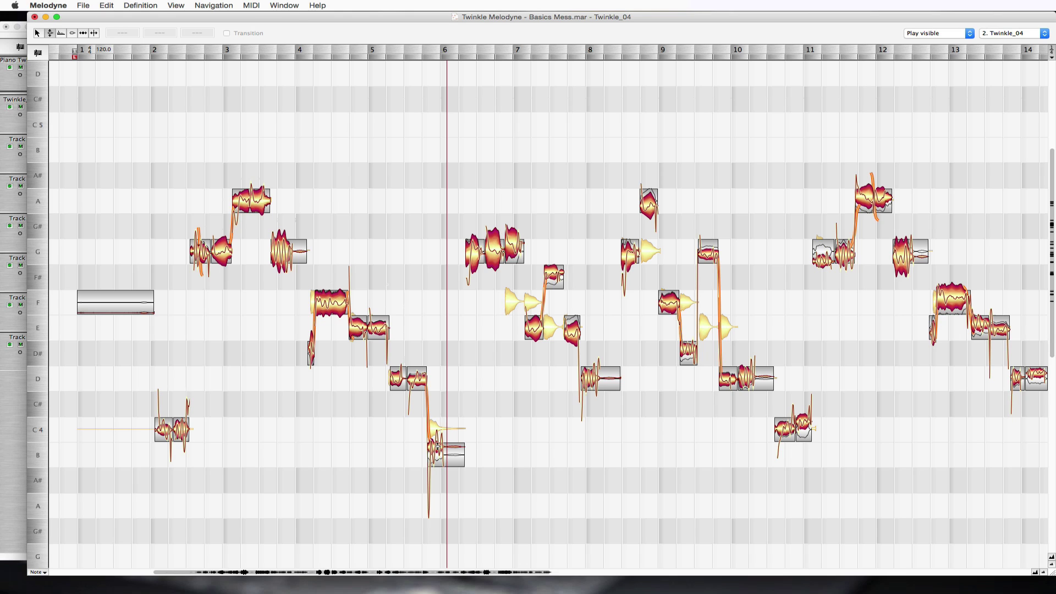
Raise the low B note just before bar 6 to C 4, matching the piano, and play back its surroundings
left_click_drag(438, 448, 434, 430)
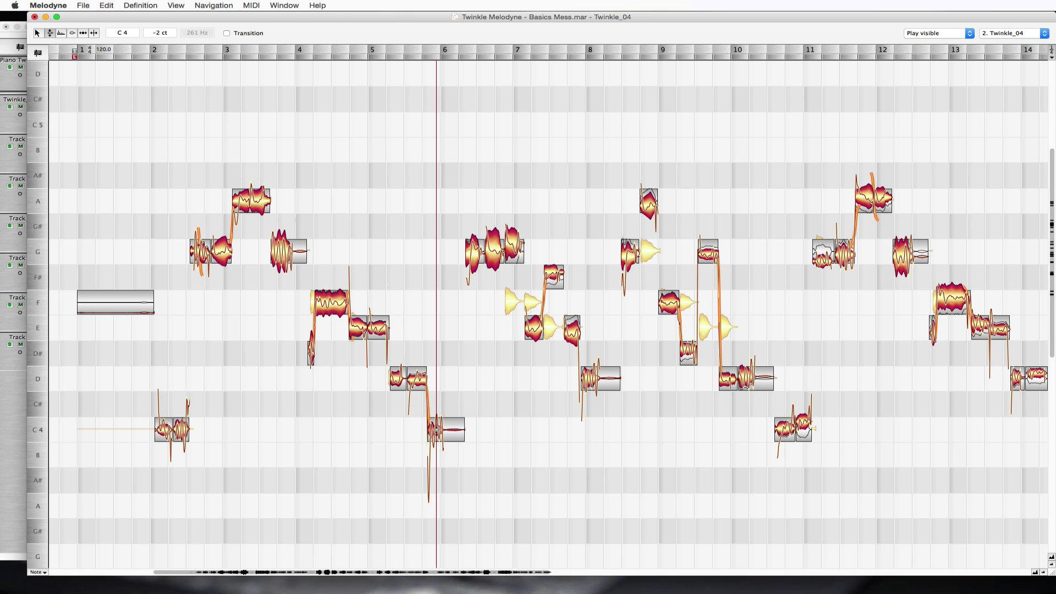
left_click(402, 423)
key("space")
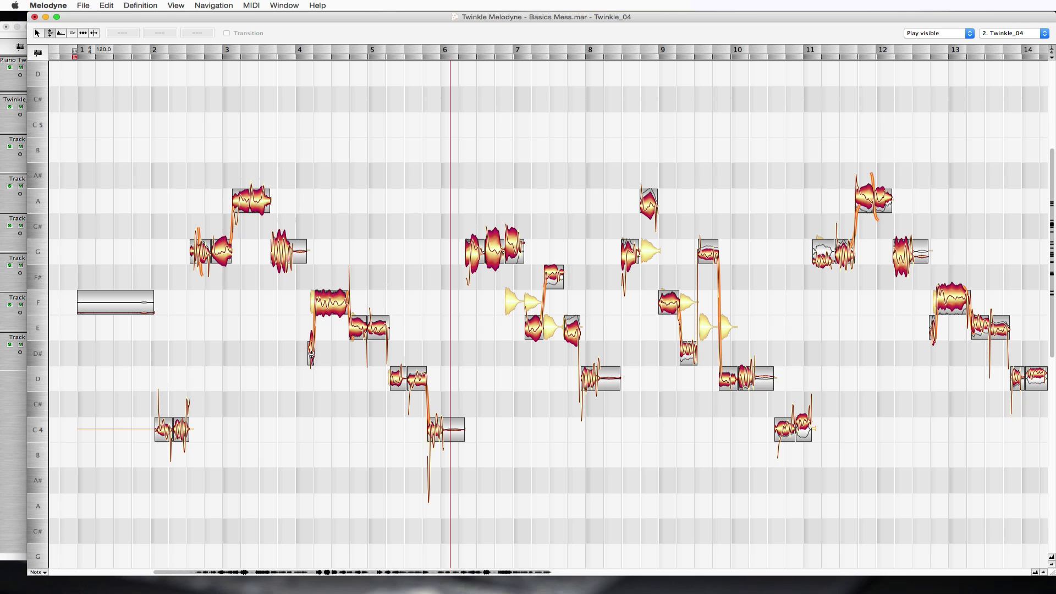
left_click(257, 348)
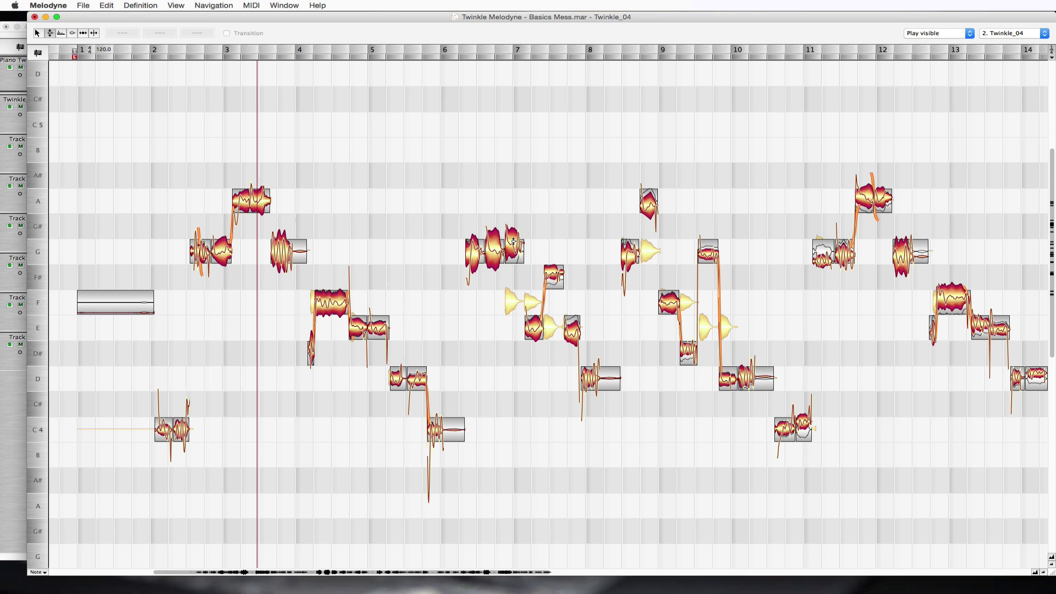
Move the notes on both sides of the bar 7 line to F 4 and the following F# 4 note to E 4, and listen from bar 6
left_click_drag(513, 241, 512, 302)
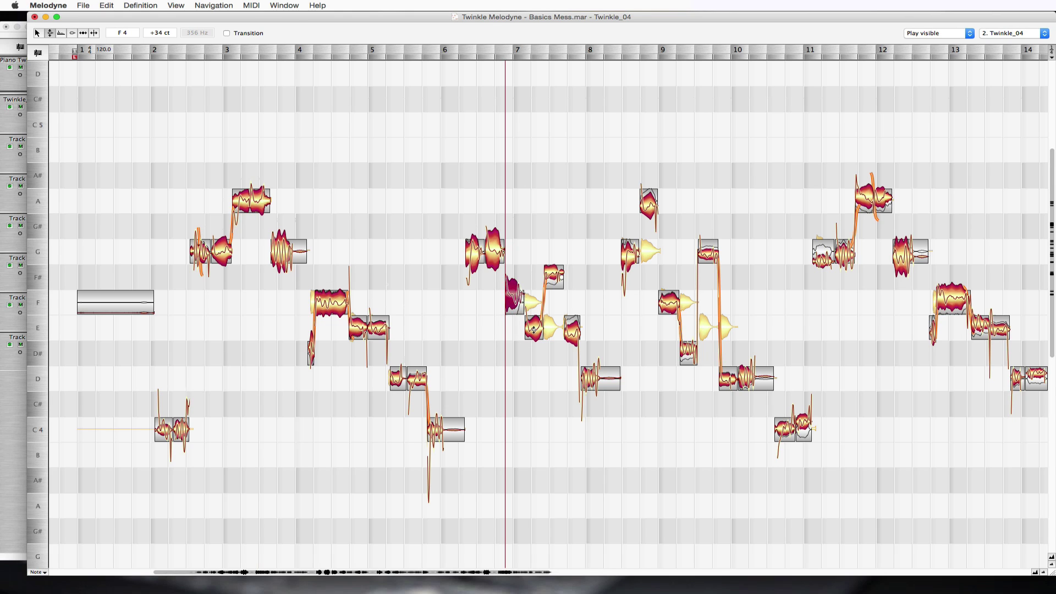
left_click_drag(533, 328, 533, 303)
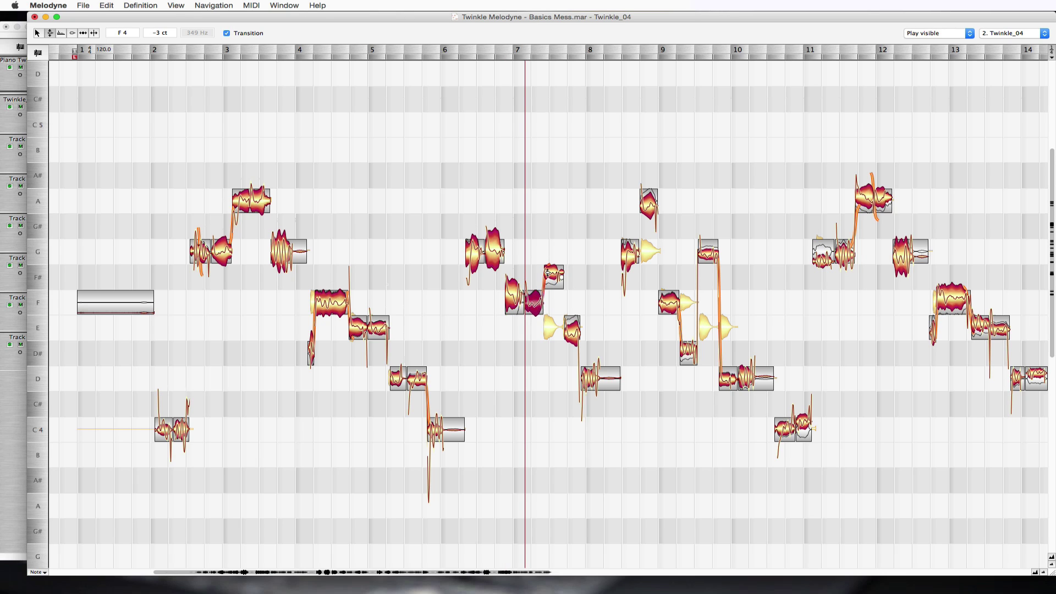
left_click_drag(553, 274, 552, 325)
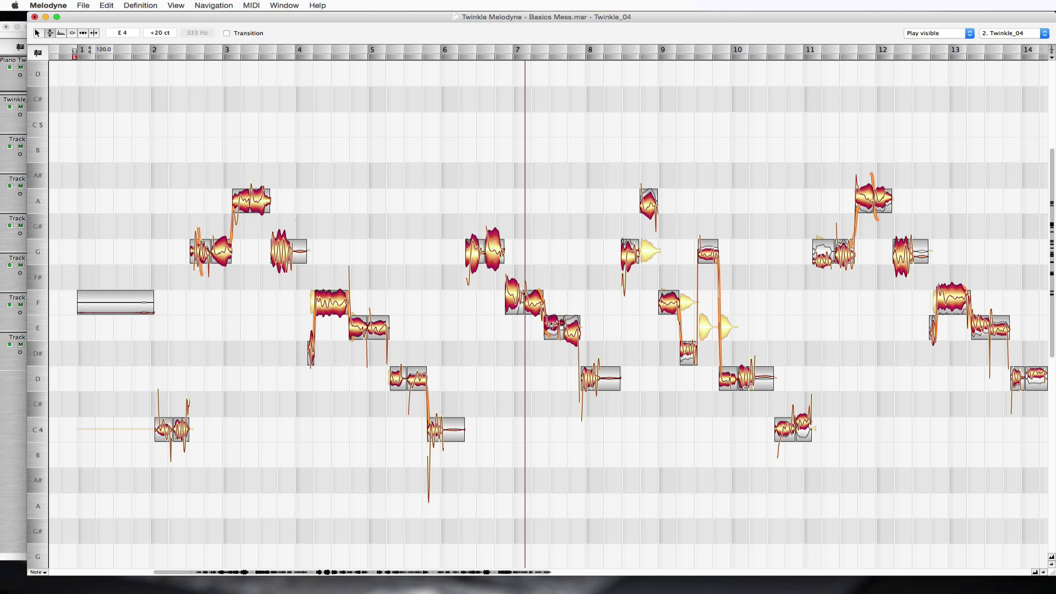
left_click(443, 244)
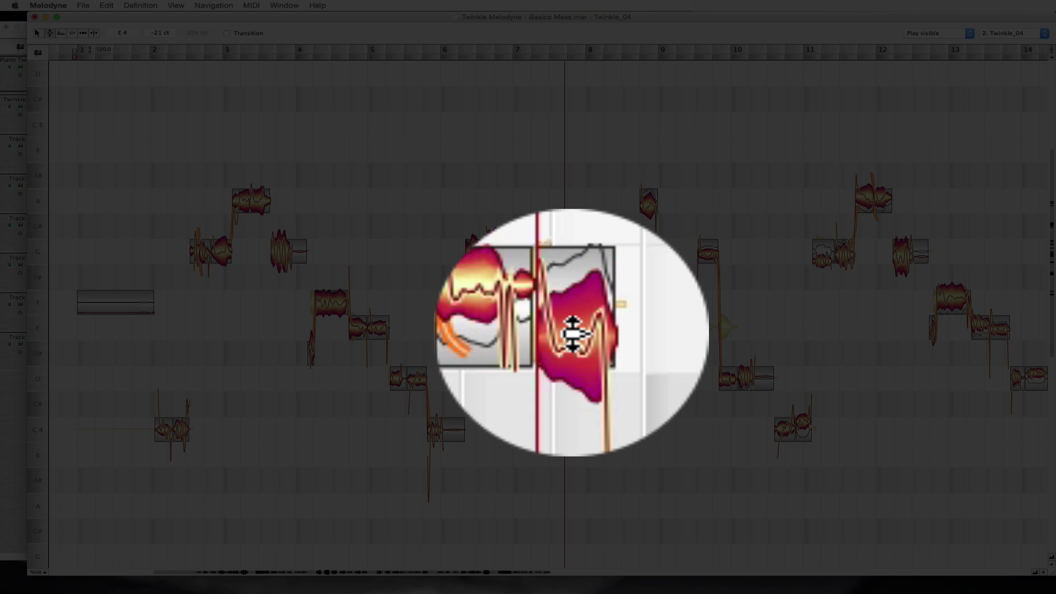
Centre the two E 4 notes between bars 7 and 8 and the F 4 note just before bar 7
left_click(572, 332)
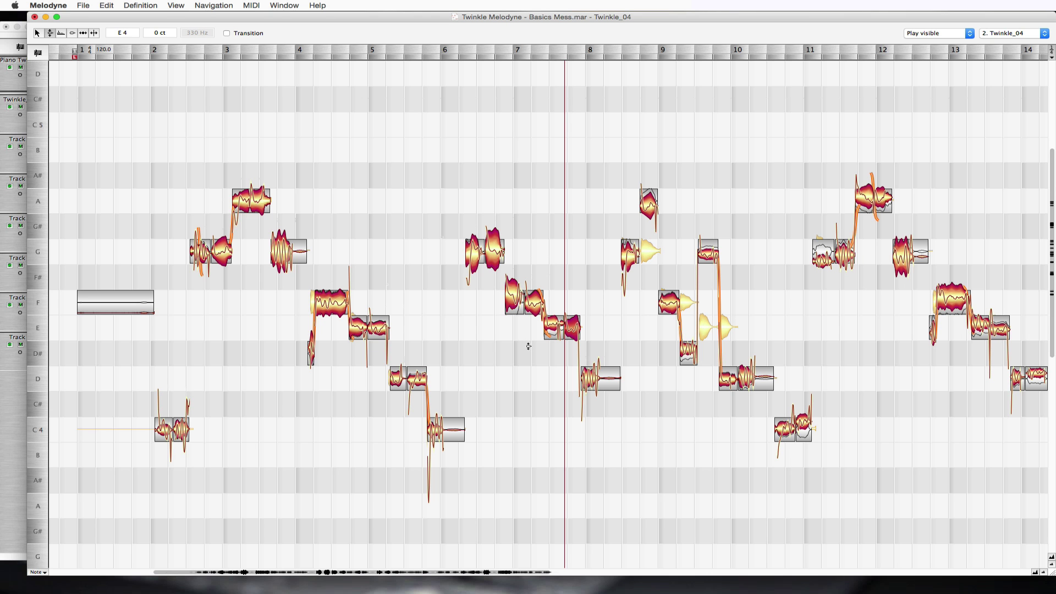
left_click(551, 325)
double_click(551, 325)
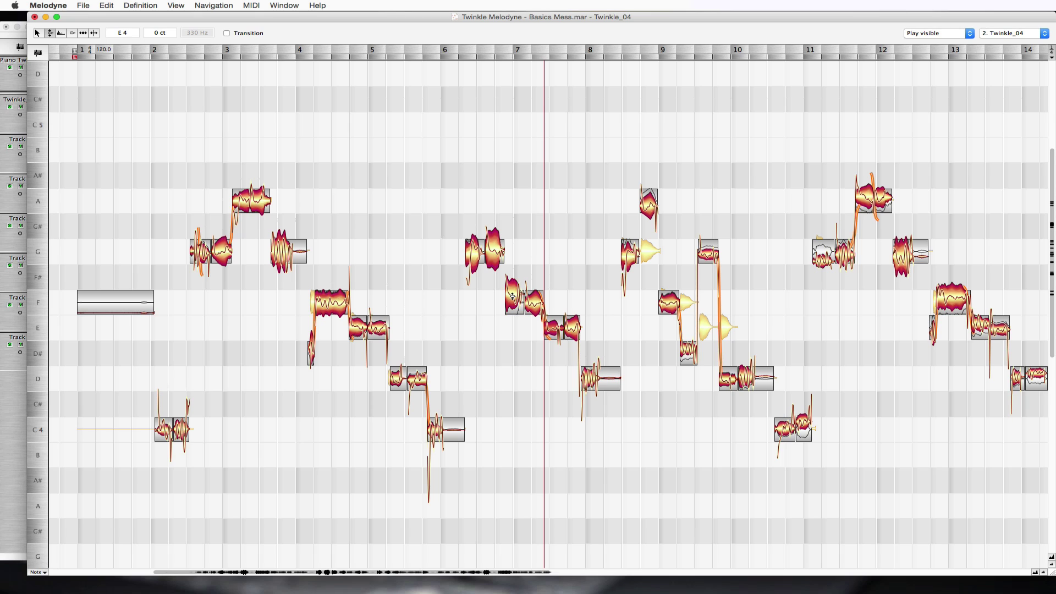
left_click(513, 296)
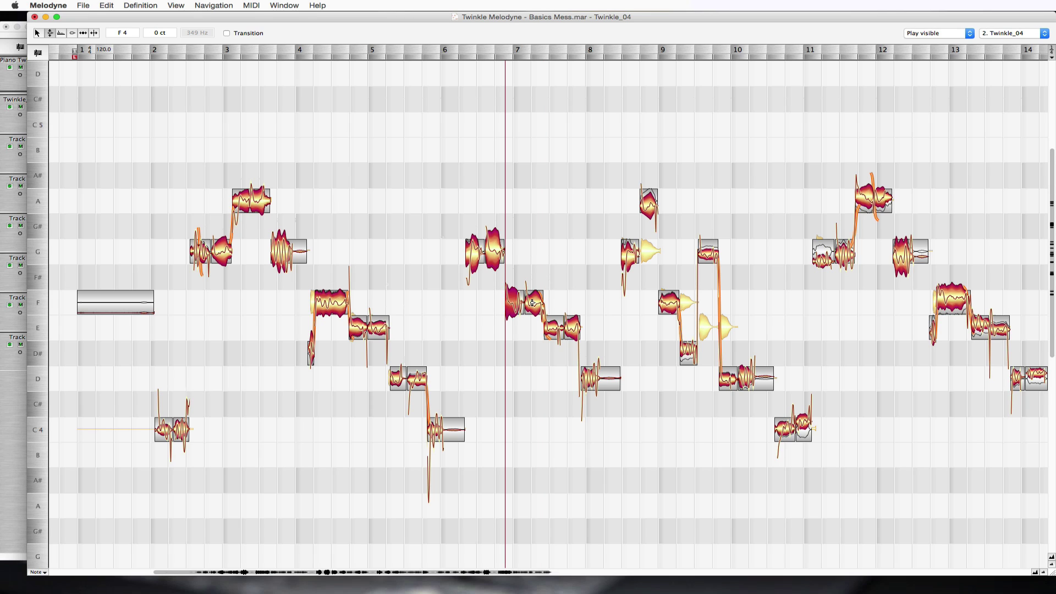
Centre the two G 4 notes after bar 6 and the D 4 note at bar 8, and play back the phrase
left_click(494, 249)
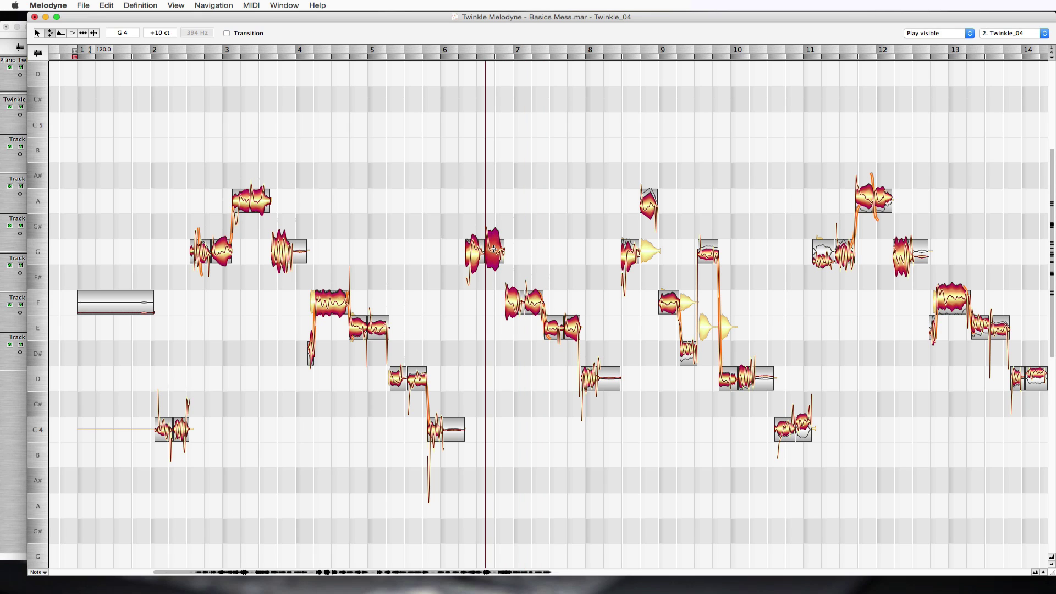
double_click(494, 249)
left_click(474, 251)
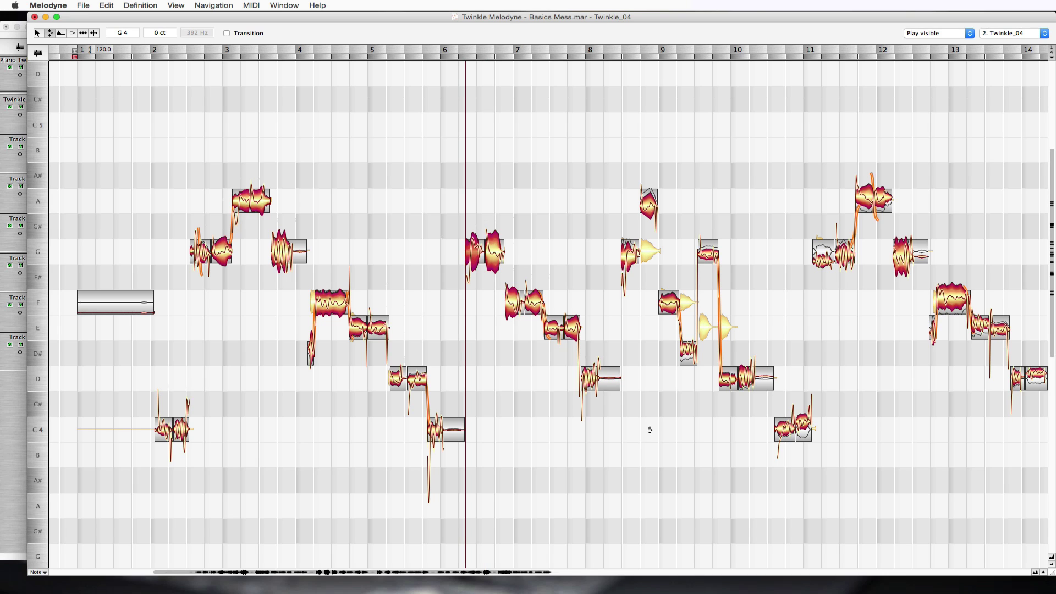
left_click(590, 380)
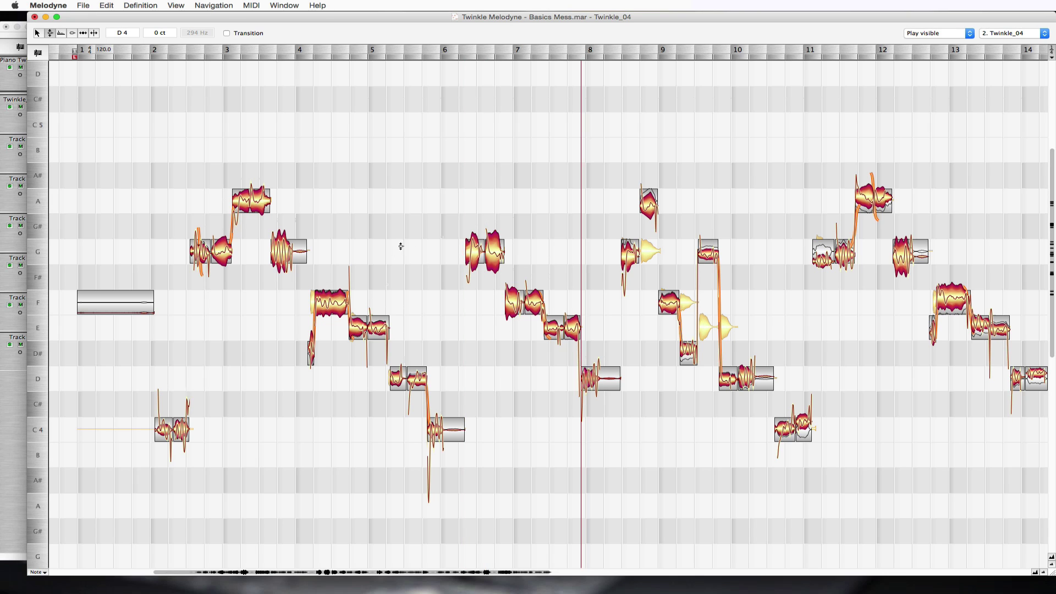
left_click(443, 245)
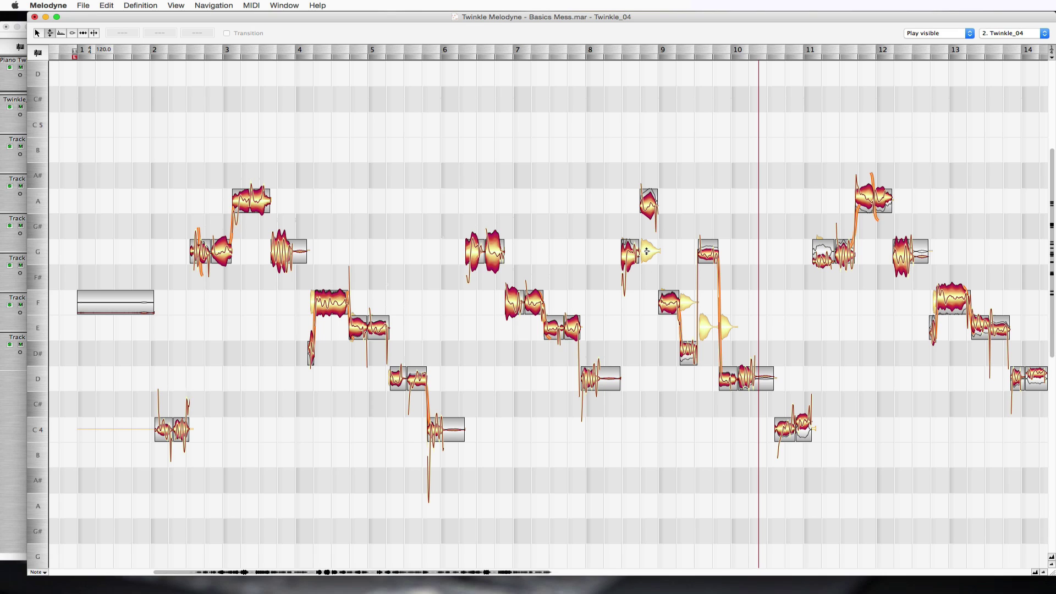
Move the A 4 note before bar 9 to G 4, the D# 4 note to F 4, and the following G 4 and D 4 notes to E 4
left_click_drag(649, 204, 651, 249)
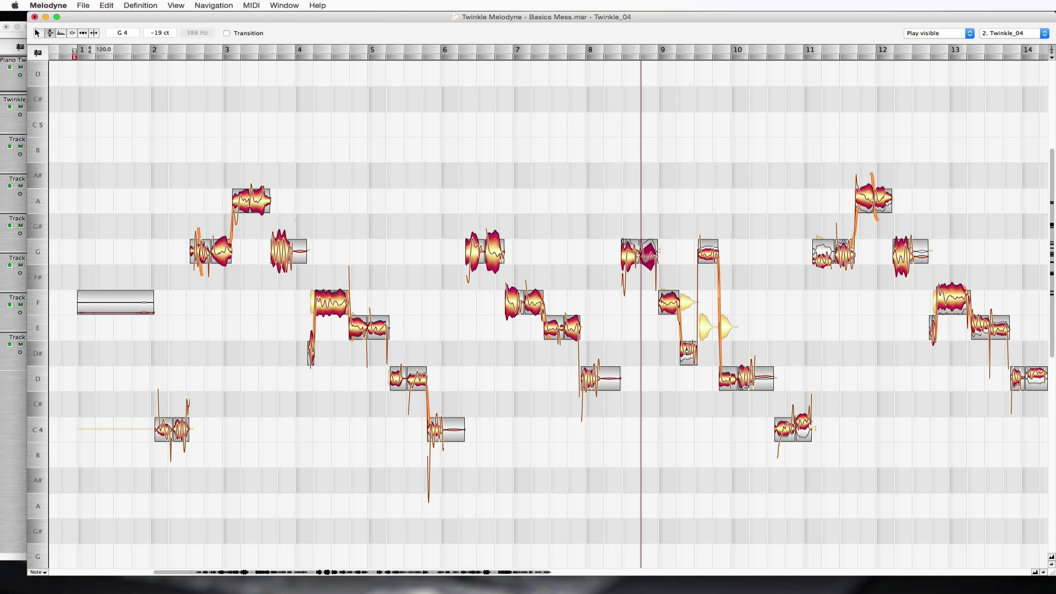
left_click_drag(687, 352, 682, 309)
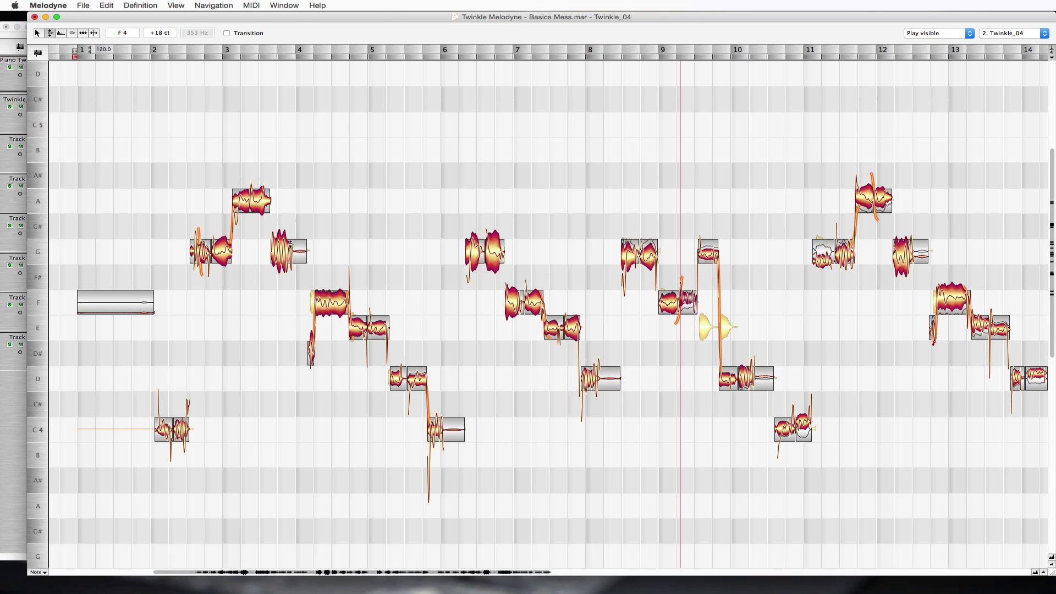
left_click(704, 257)
left_click_drag(705, 274, 706, 326)
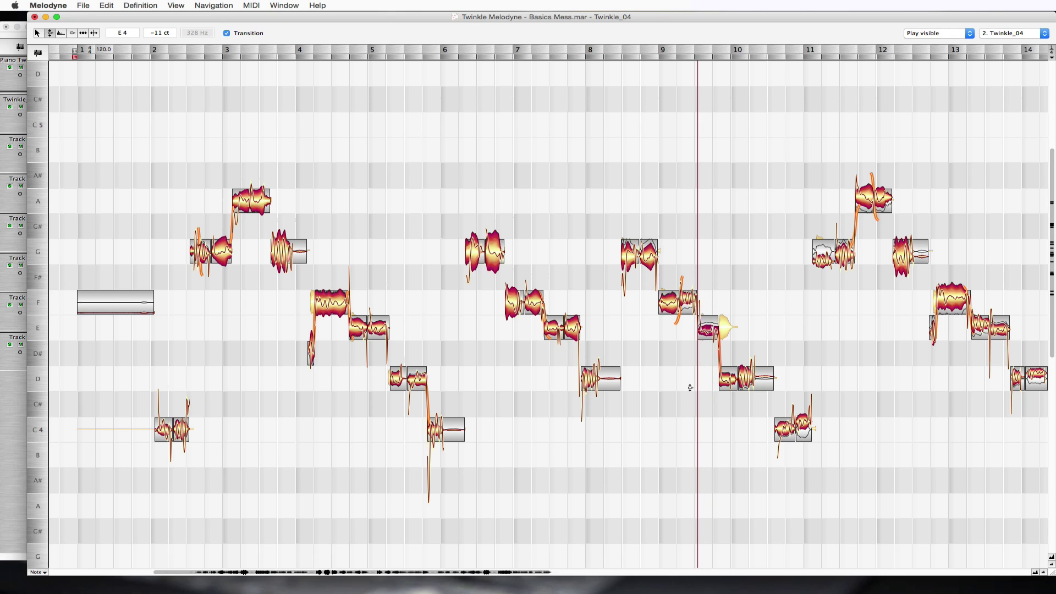
left_click_drag(729, 381, 725, 332)
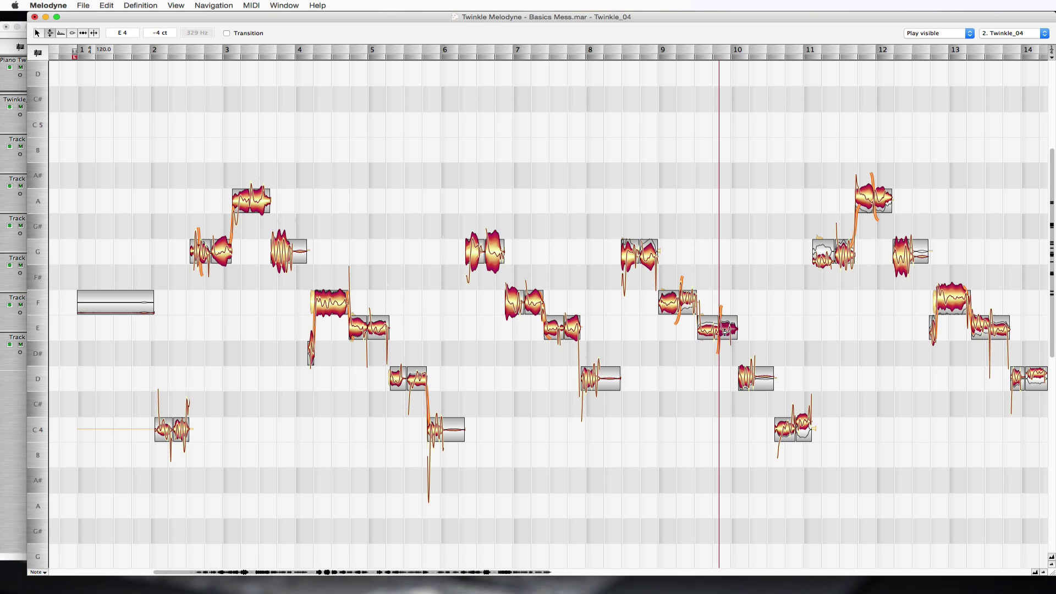
Centre the G 4, F 4 and E 4 note pairs between bars 8 and 10 and the D 4 note at bar 10, and play them back
left_click(630, 253)
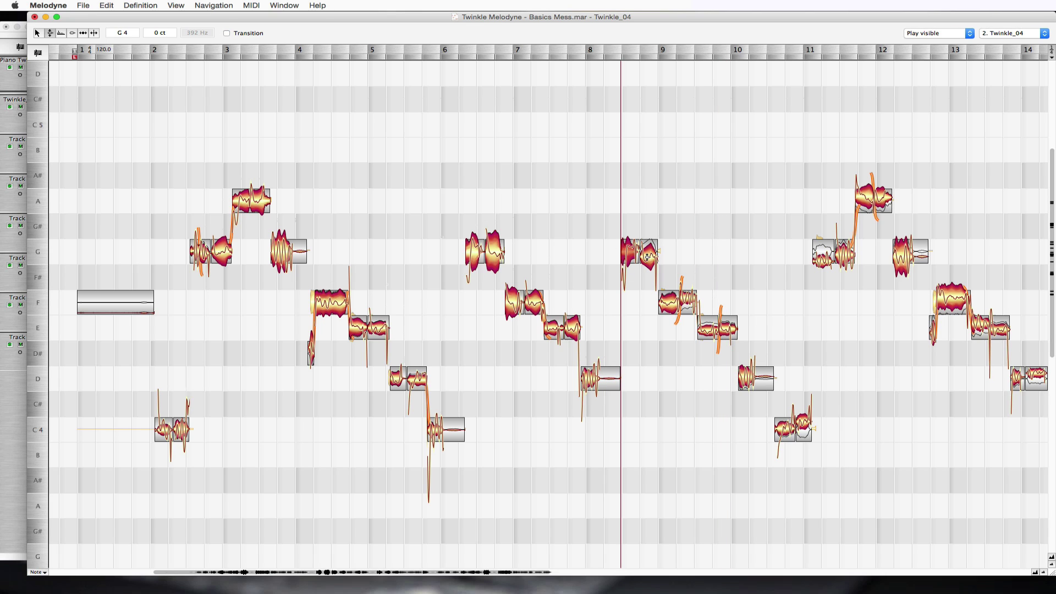
left_click(648, 256)
left_click(687, 297)
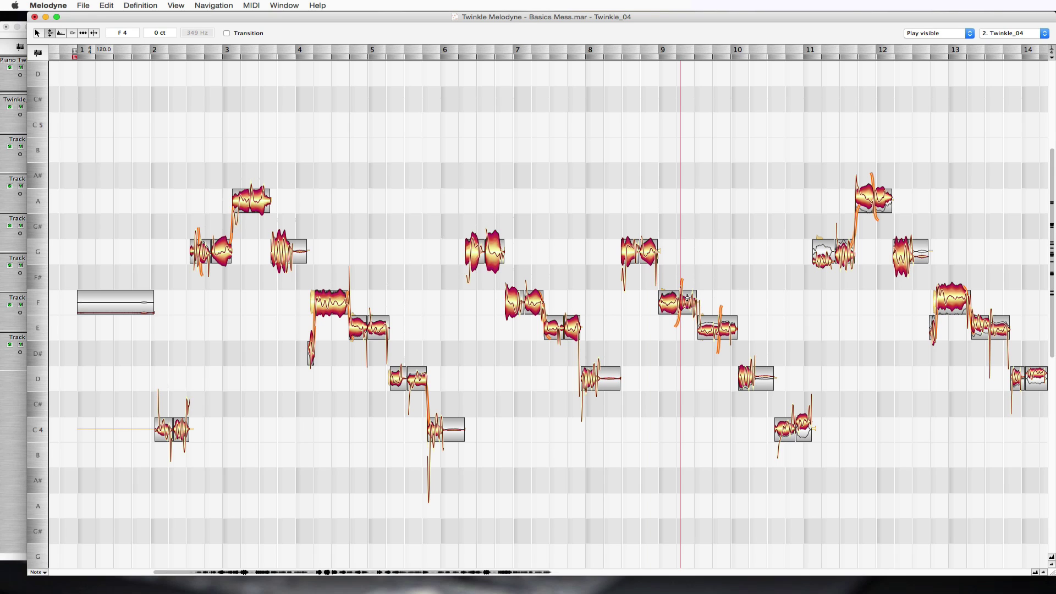
left_click(667, 301)
left_click(706, 329)
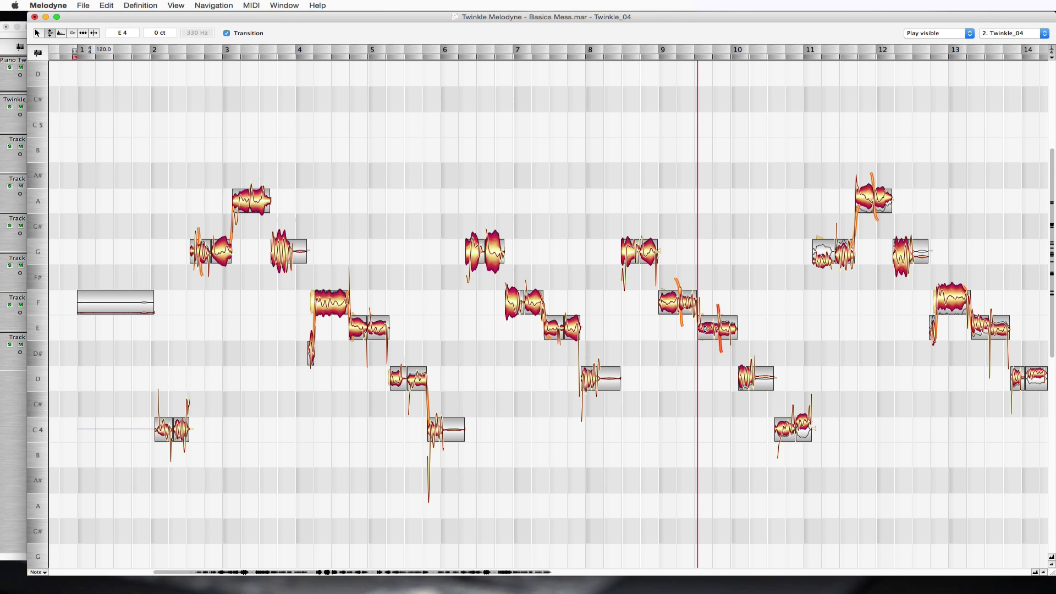
left_click(726, 328)
left_click(752, 380)
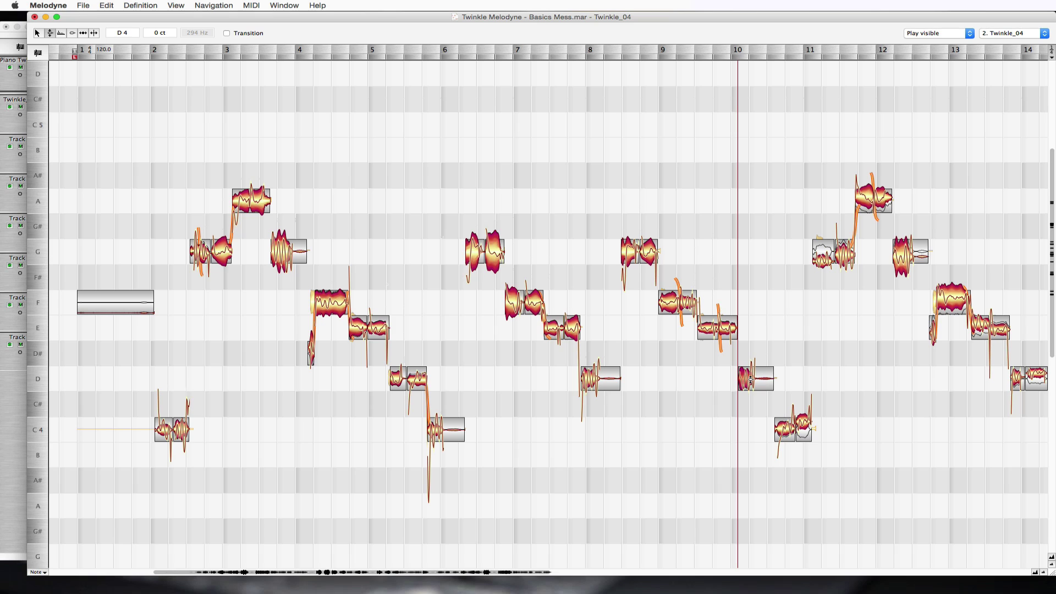
left_click(613, 223)
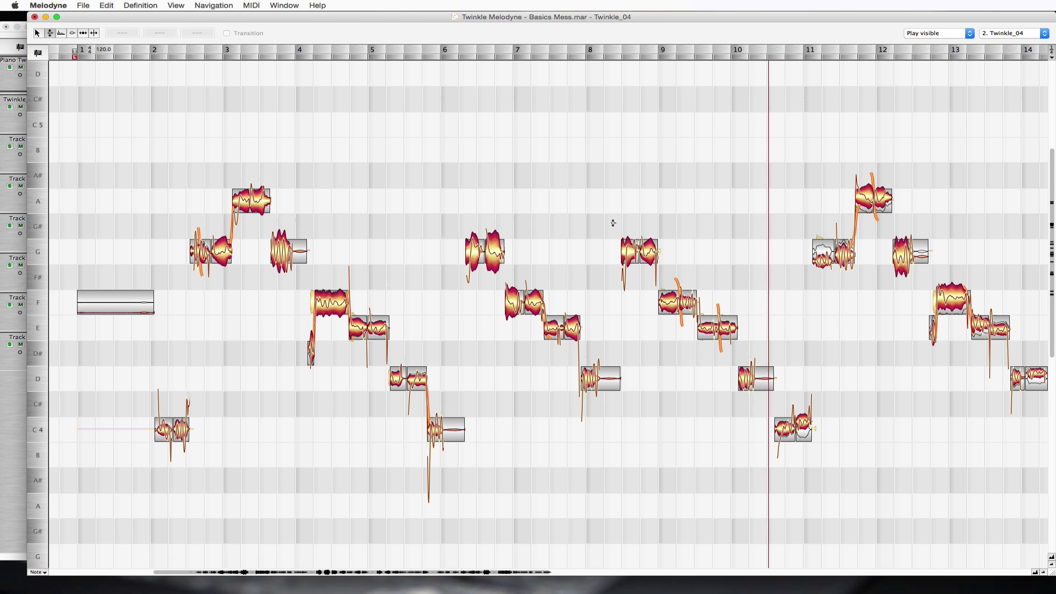
Select all notes from the C 4 pair before bar 11 to the end and open Correct Pitch for them
scroll(747, 157, "right", 10)
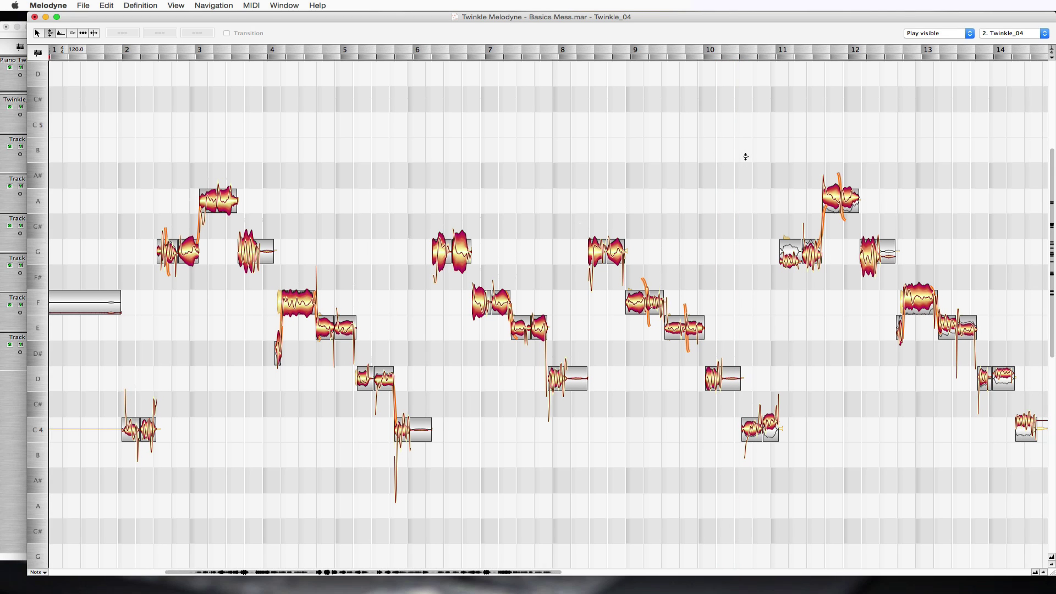
scroll(746, 157, "right", 5)
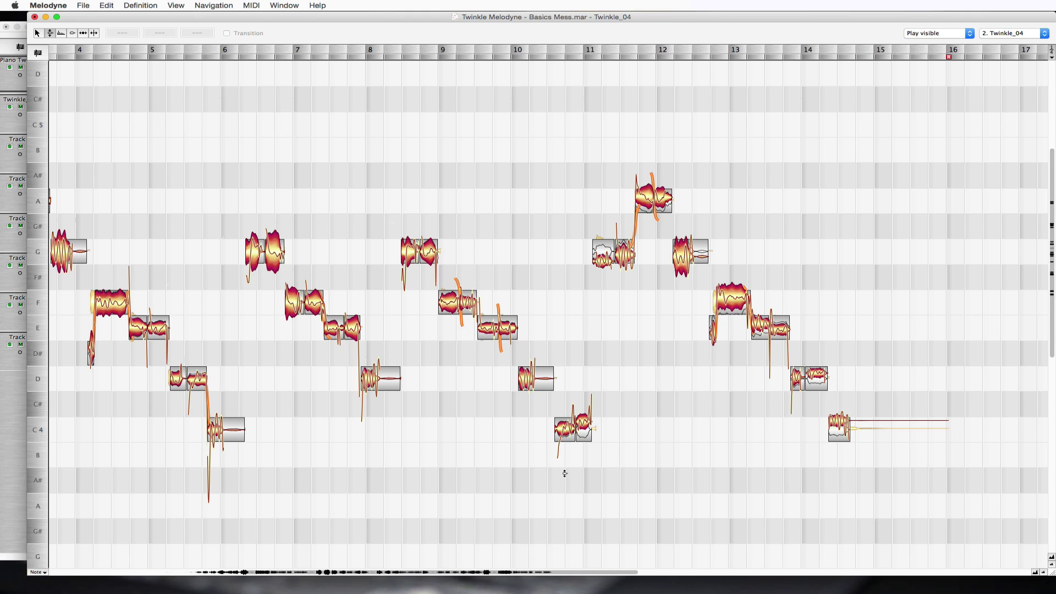
left_click_drag(564, 474, 918, 159)
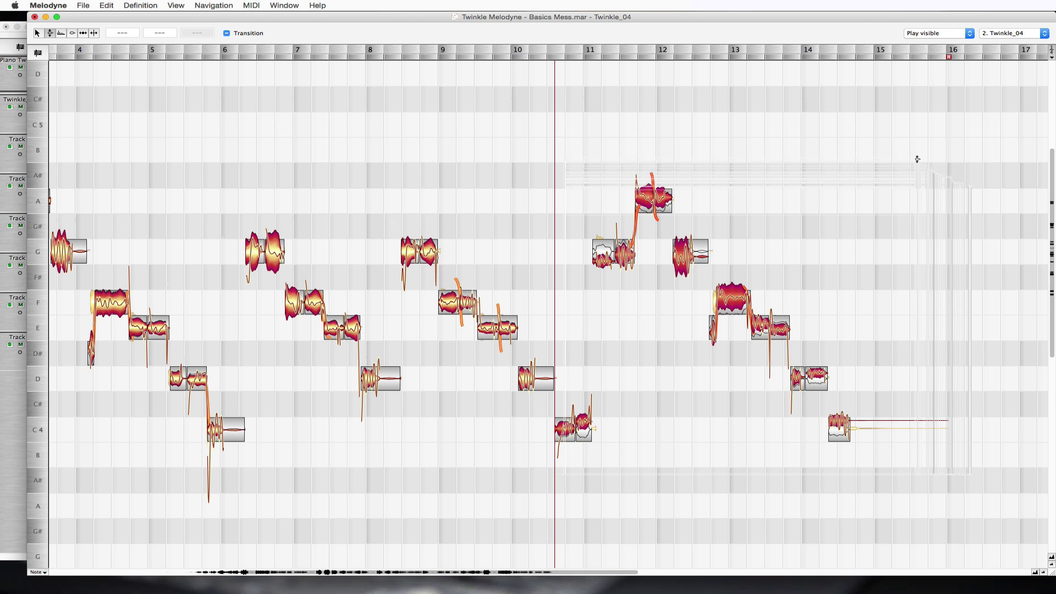
left_click(107, 6)
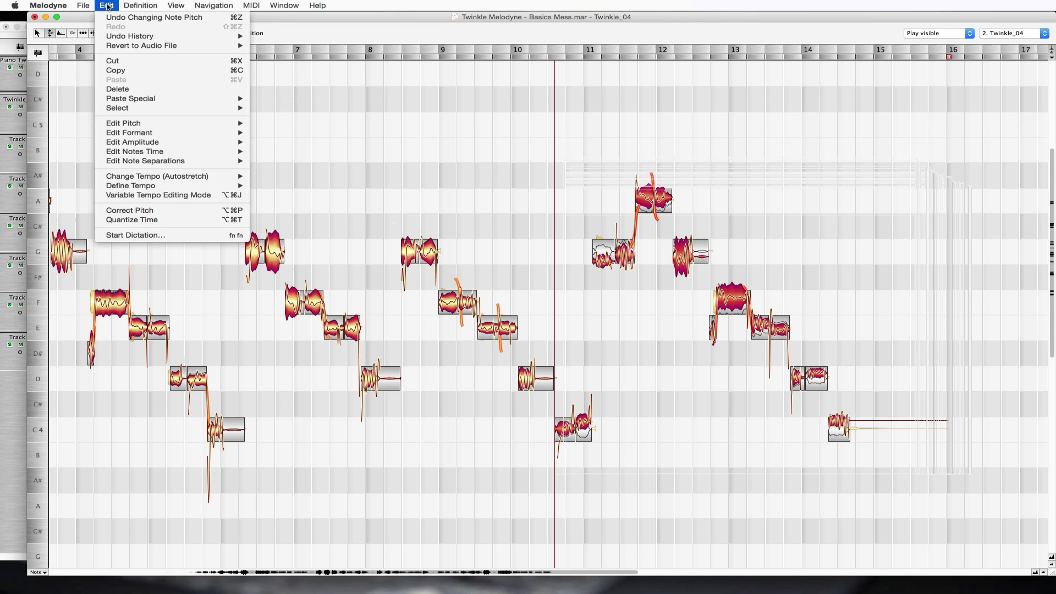
left_click(153, 212)
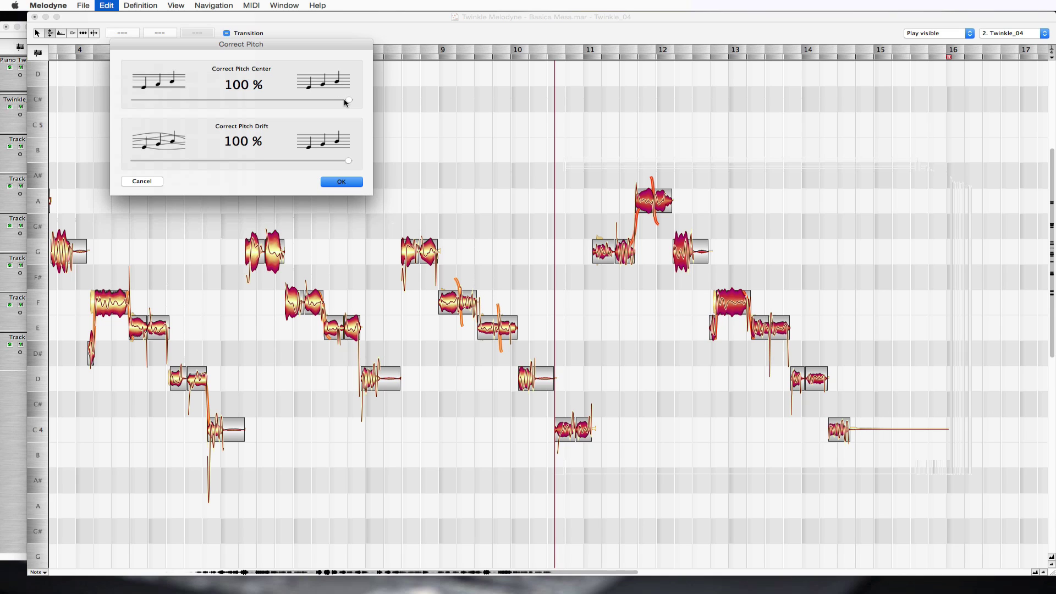
Try the pitch centre correction at 64 % and 9 %, and return it to 100 %
left_click_drag(349, 101, 273, 102)
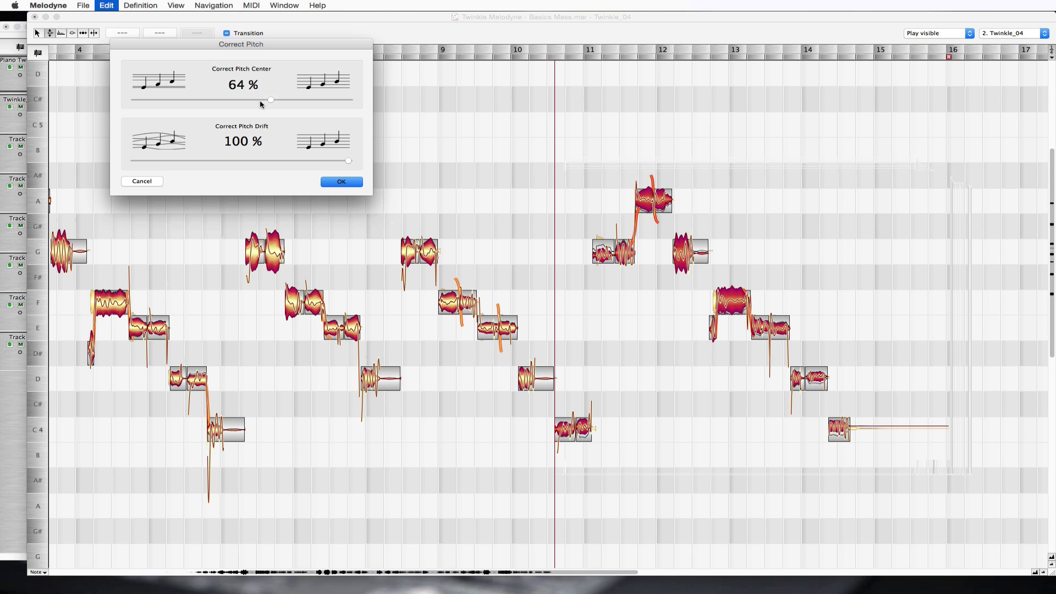
left_click_drag(273, 103, 156, 102)
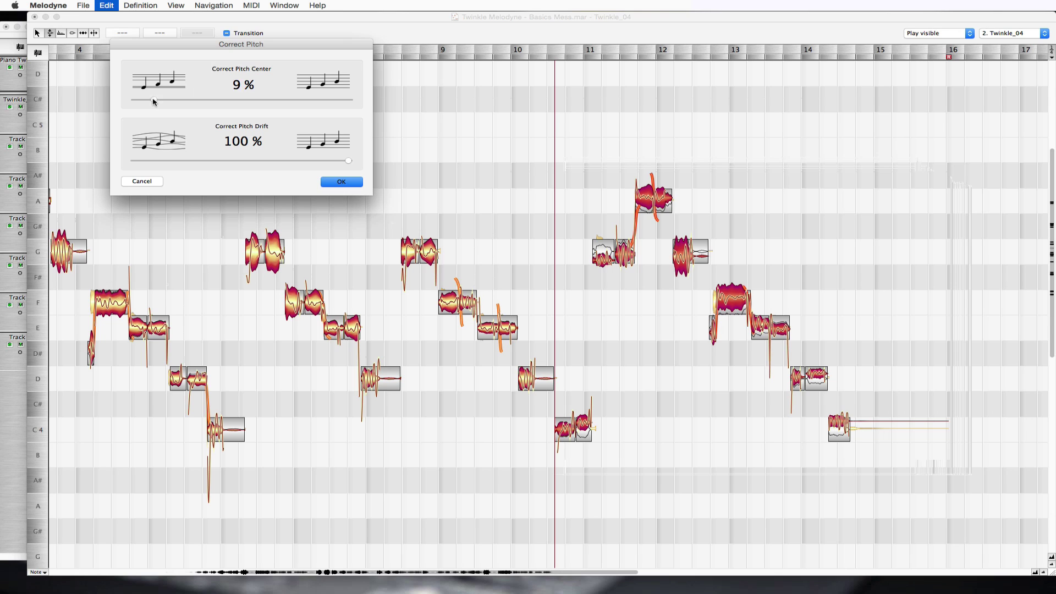
left_click_drag(154, 102, 406, 97)
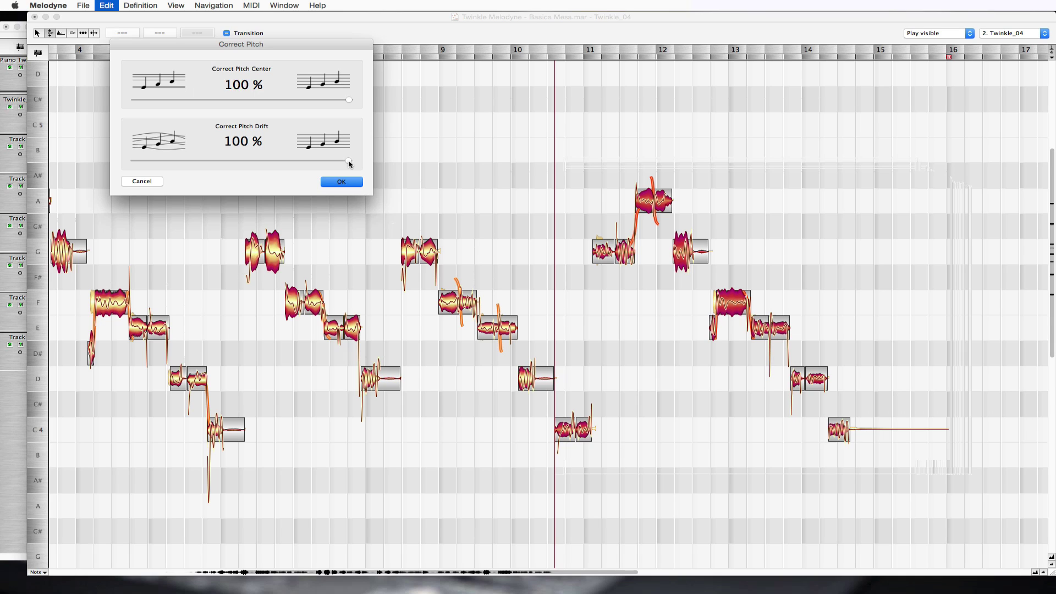
Set the pitch drift correction to 67 %, apply it to the selected notes and play back the melody
left_click_drag(350, 163, 279, 164)
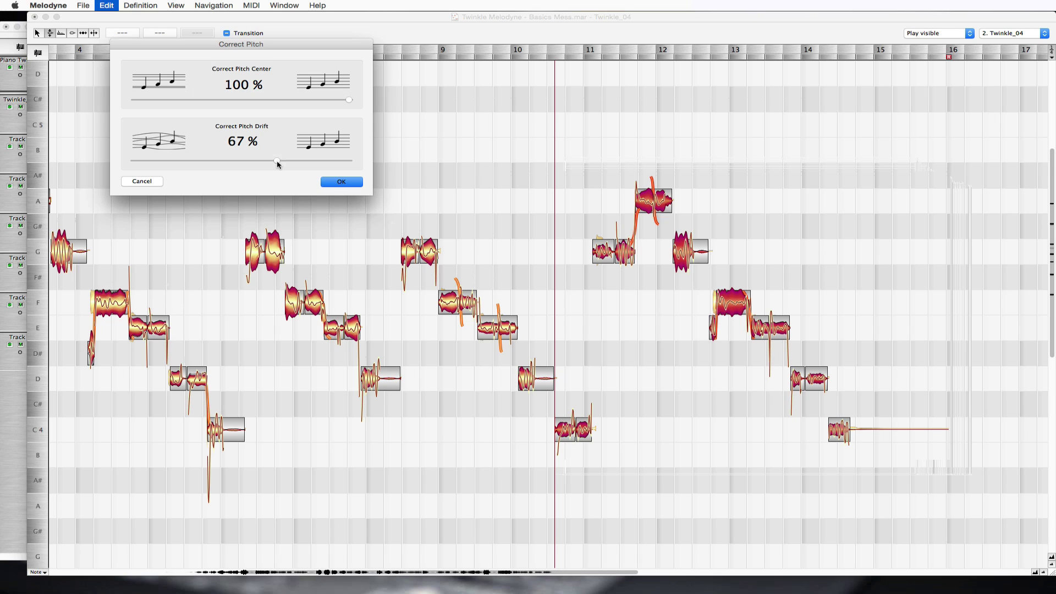
left_click(342, 186)
left_click(352, 185)
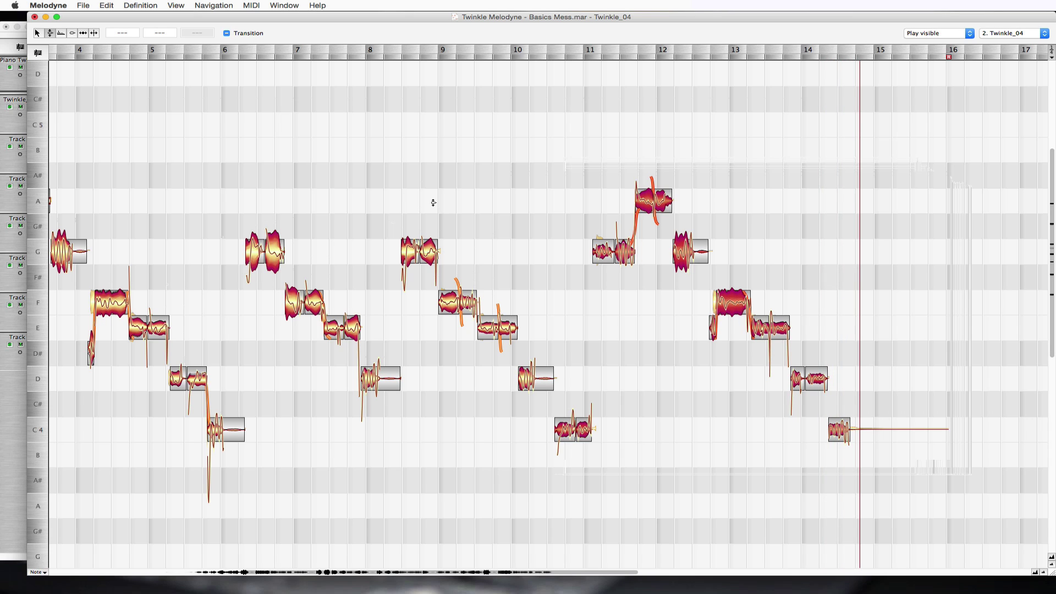
left_click(360, 181)
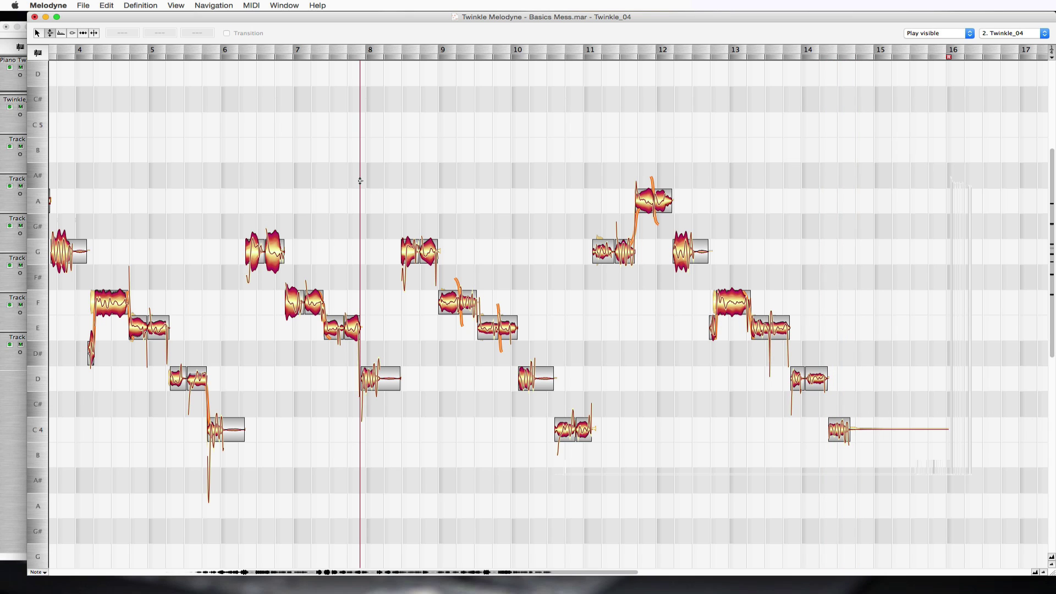
scroll(361, 221, "left", 10)
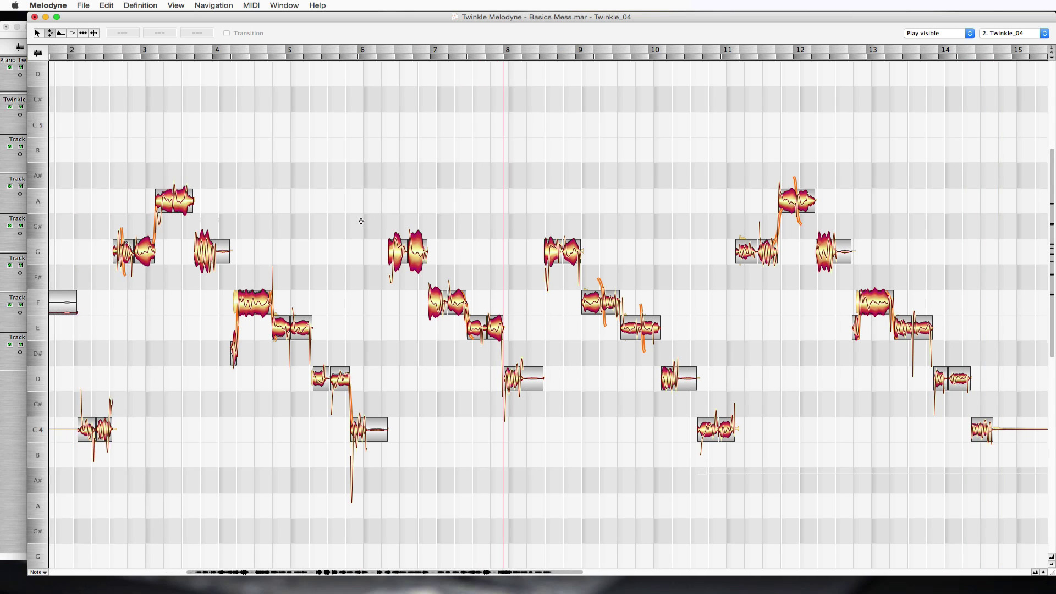